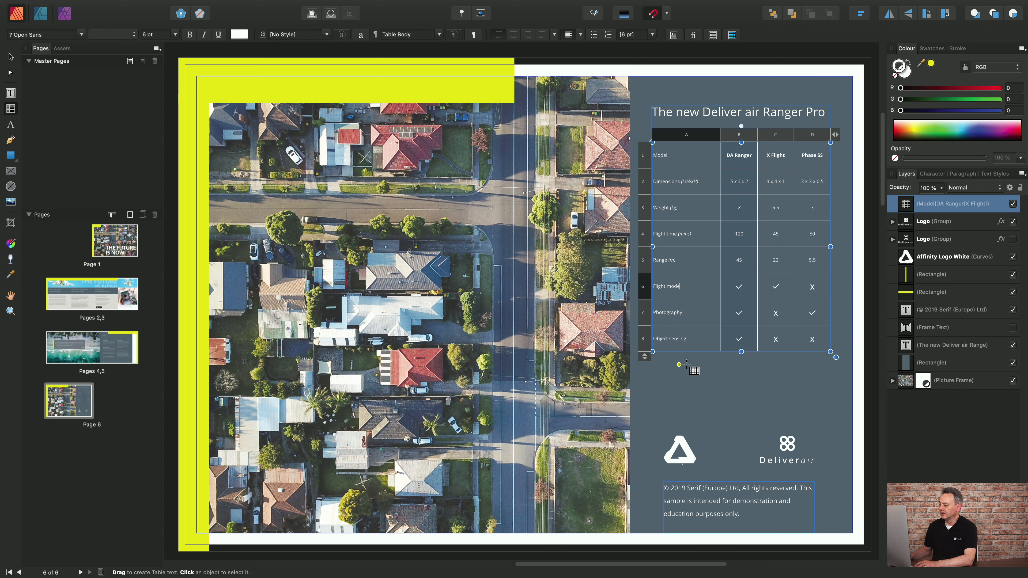
# Delete the existing drone comparison table from the grey panel on page 6.
pyautogui.click(705, 354)
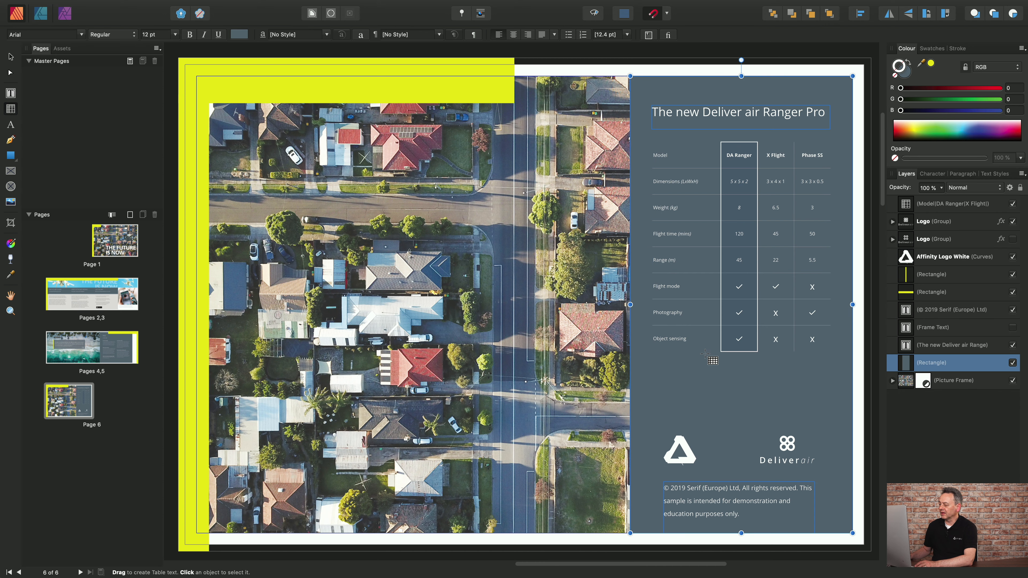
pyautogui.click(704, 270)
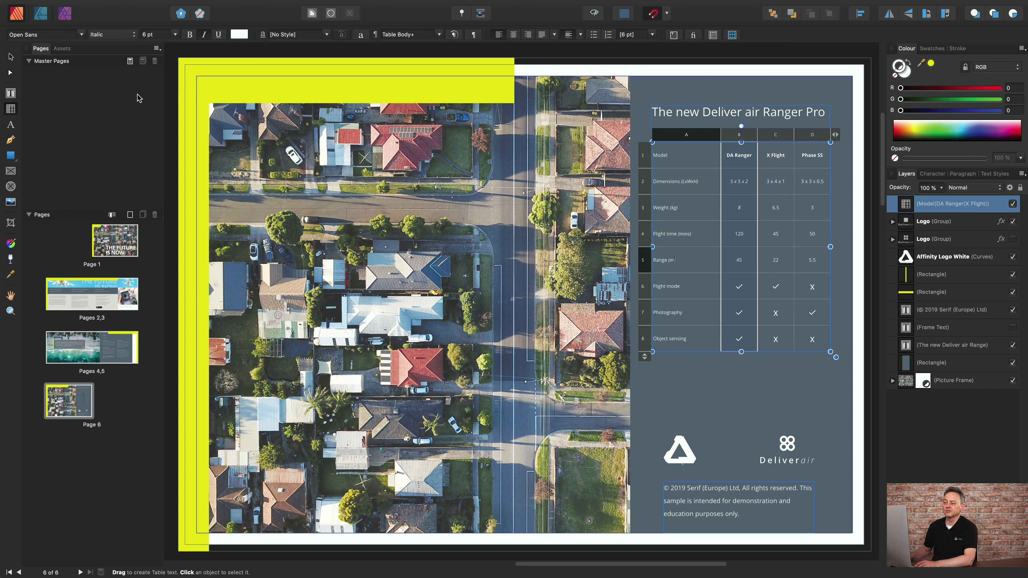
pyautogui.click(11, 57)
pyautogui.press('Delete')
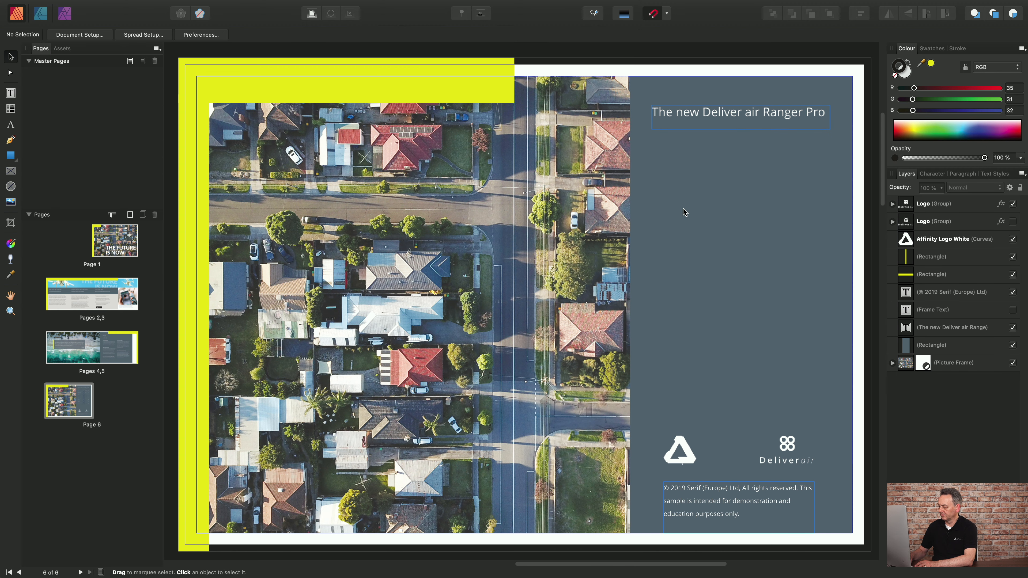
# Hide the Picture Frame layer containing the aerial photo on page 6.
pyautogui.click(926, 346)
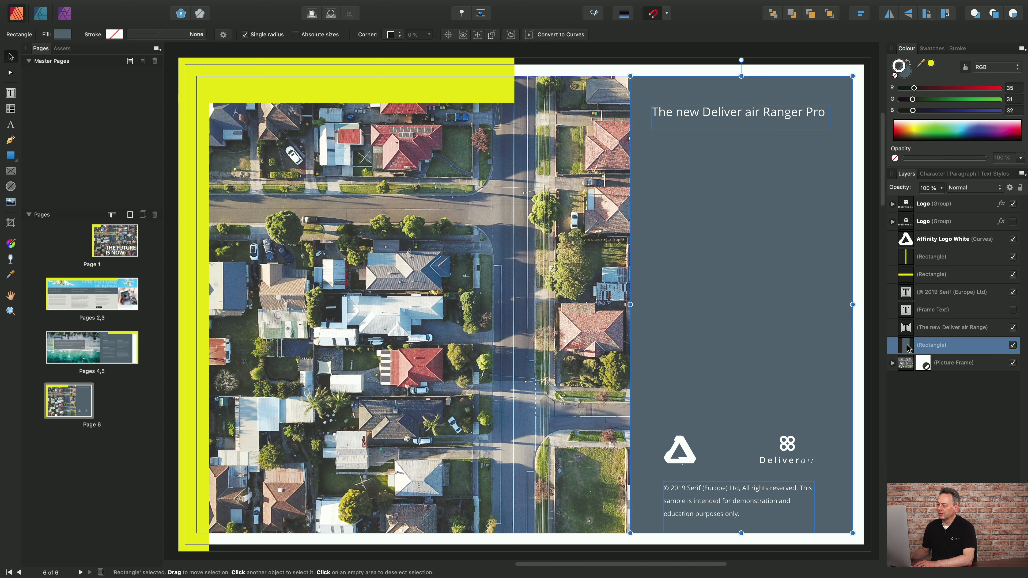
pyautogui.click(537, 189)
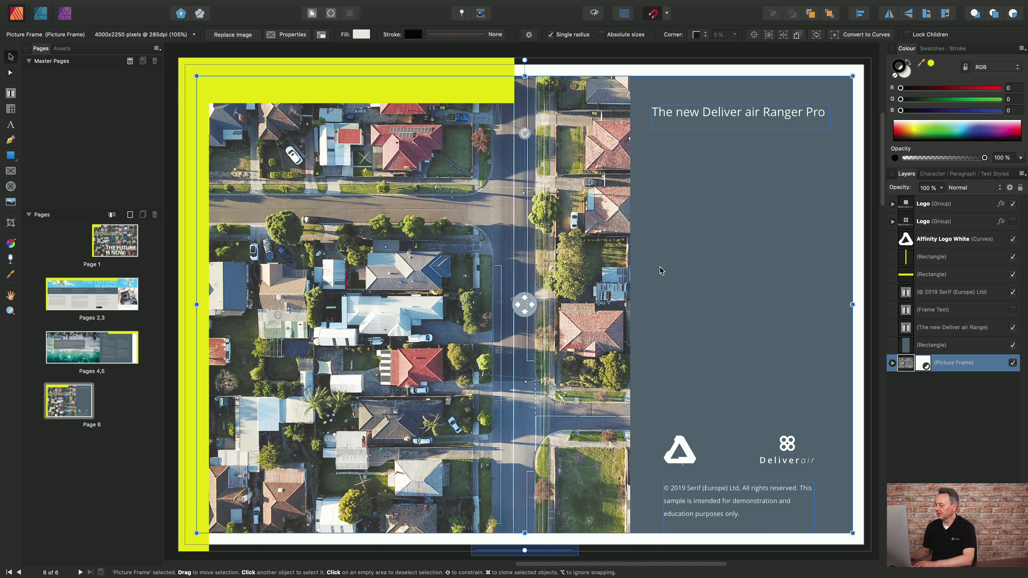
pyautogui.click(1012, 363)
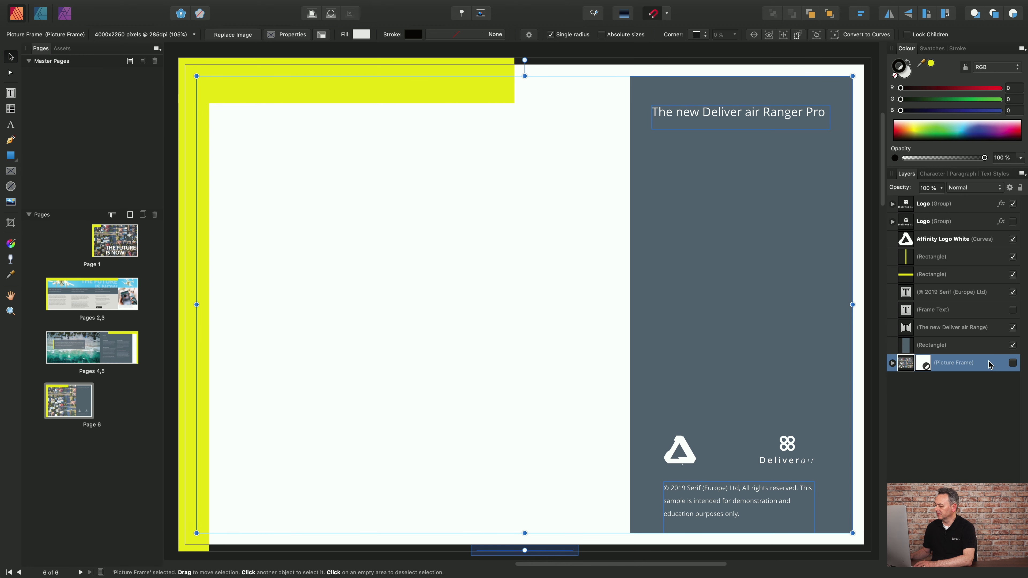
# Draw a table of three columns and eight rows below the panel heading, enlarged to cells about 2.28 cm wide and 1.2 cm high.
pyautogui.click(951, 348)
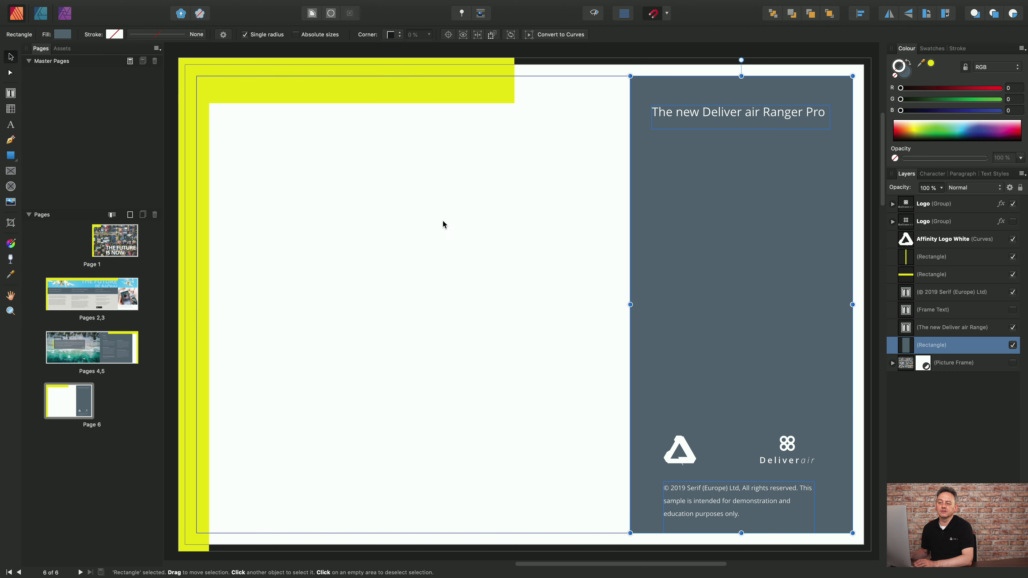
pyautogui.click(10, 108)
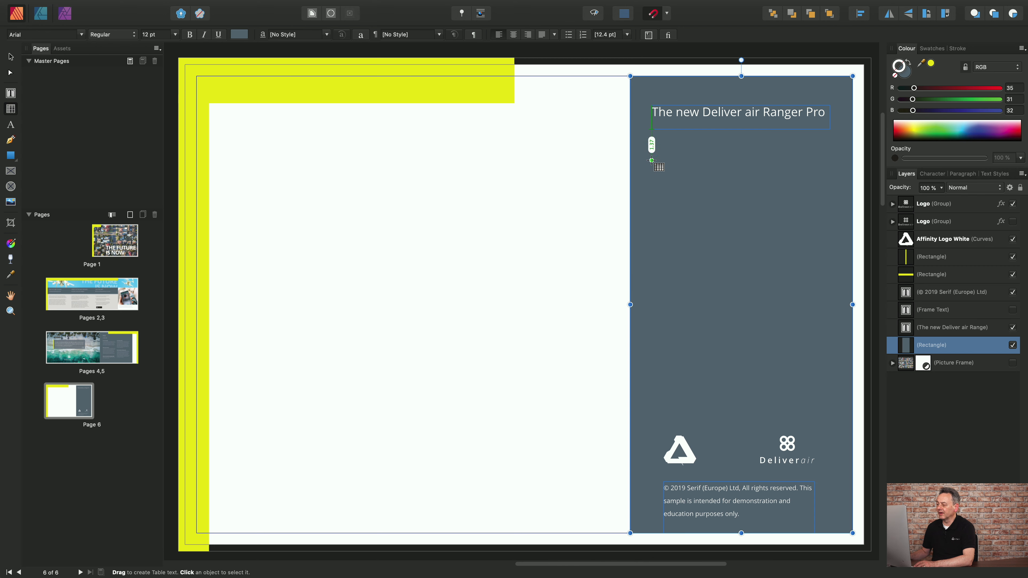
pyautogui.moveTo(652, 160); pyautogui.dragTo(741, 264)
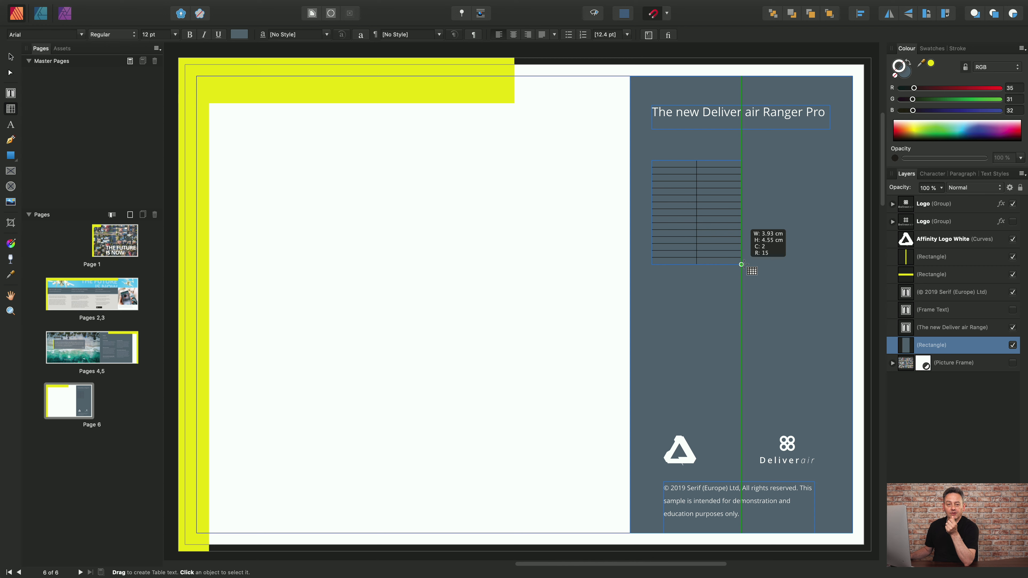
pyautogui.moveTo(741, 264); pyautogui.dragTo(748, 218)
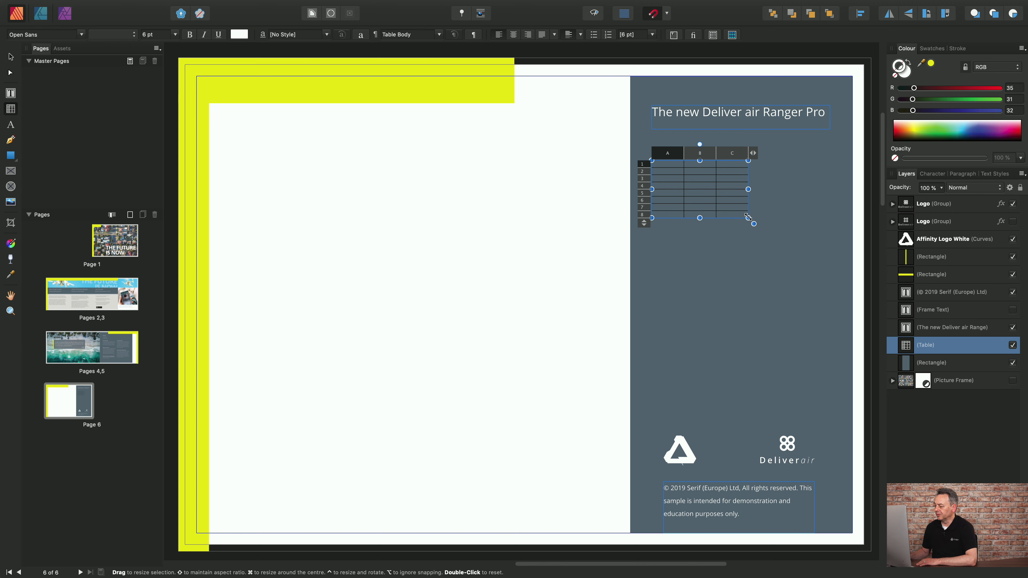
pyautogui.moveTo(748, 218); pyautogui.dragTo(807, 379)
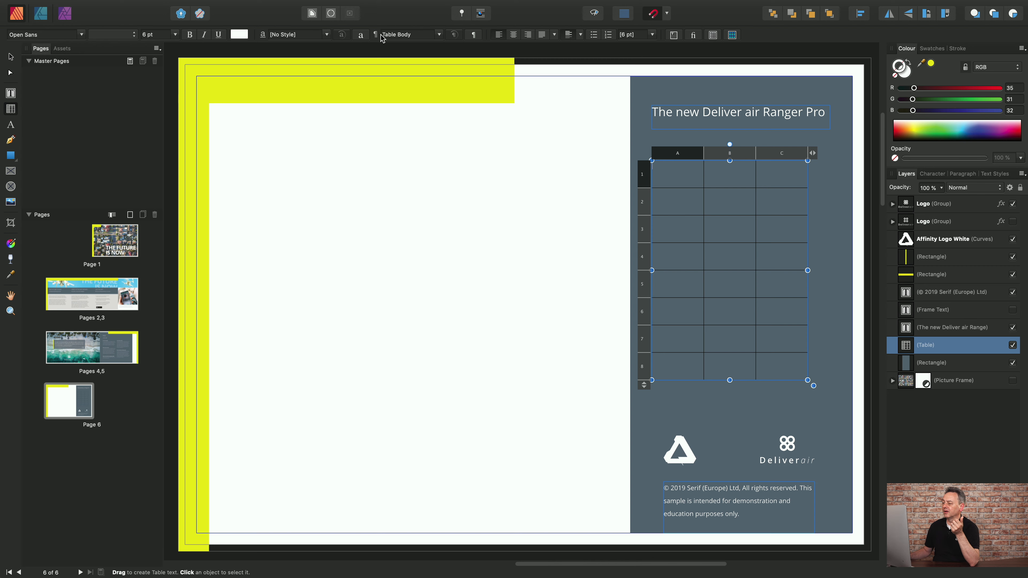
# Display the table formatting settings and move them clear of the new table.
pyautogui.click(713, 36)
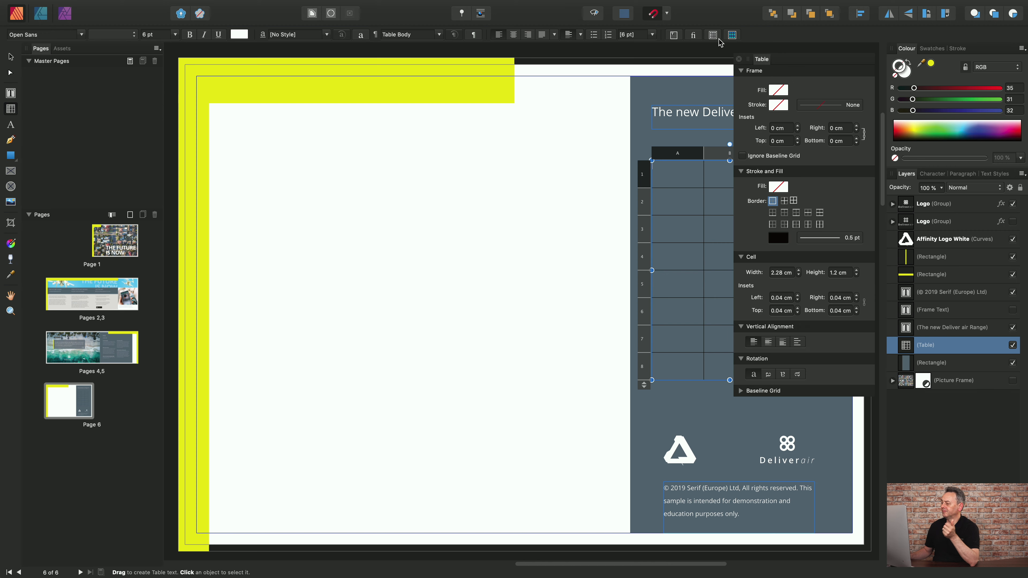
pyautogui.moveTo(797, 63); pyautogui.dragTo(904, 226)
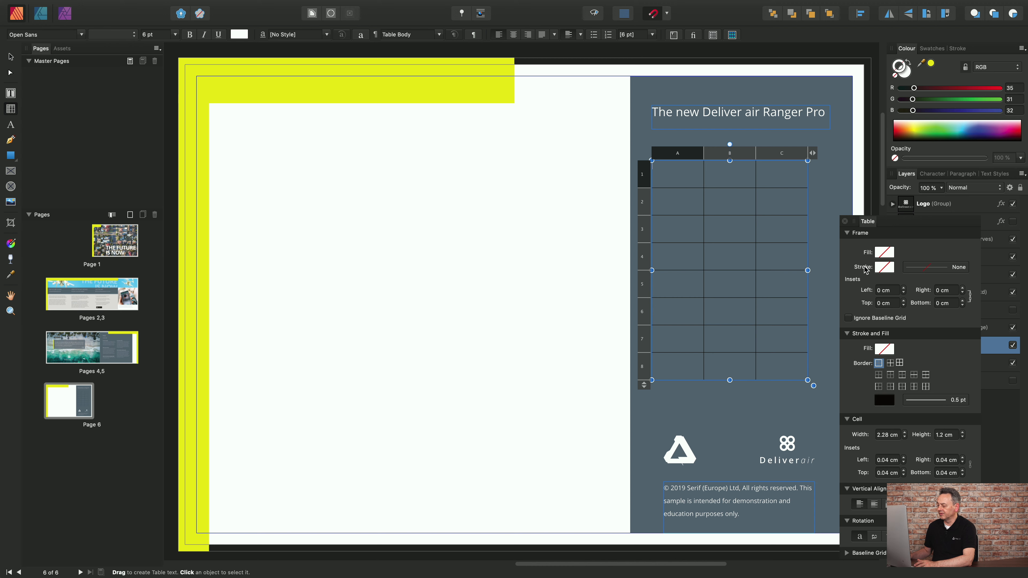
# Try filling the table frame with yellow sampled from the page's border at reduced opacity, and undo the fill.
pyautogui.click(883, 254)
pyautogui.moveTo(1007, 269); pyautogui.dragTo(484, 86)
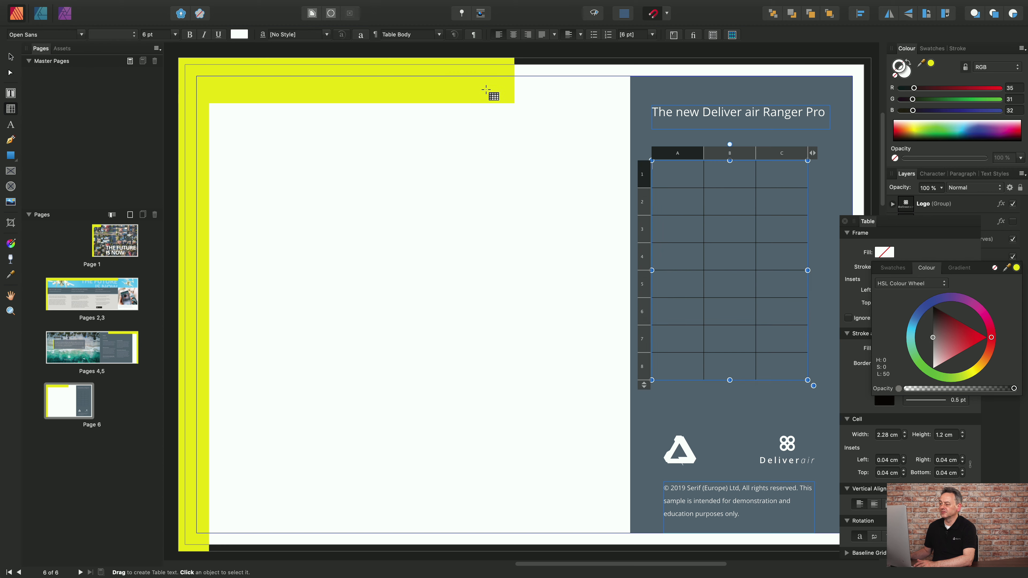
pyautogui.click(1016, 268)
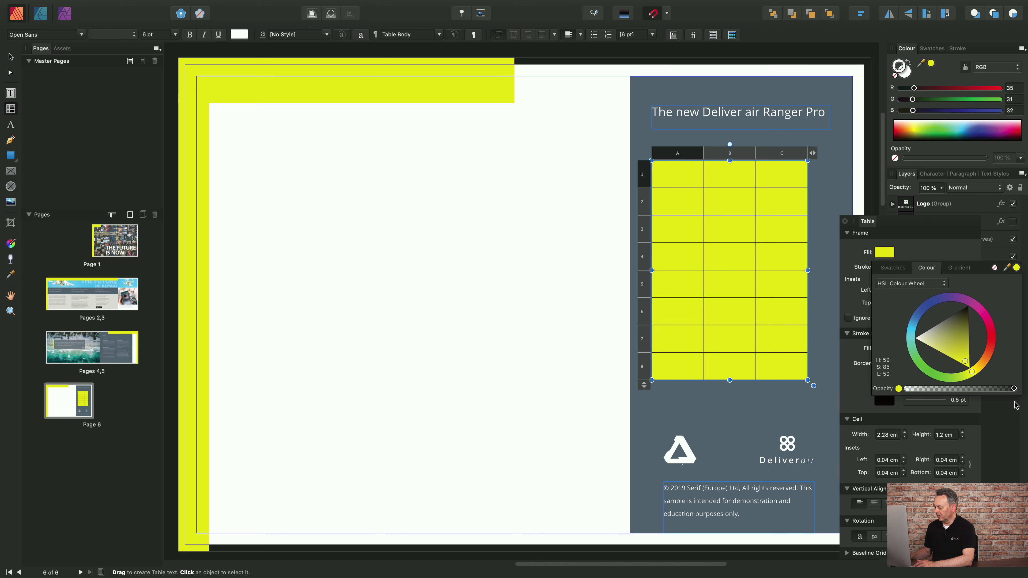
pyautogui.moveTo(1013, 388); pyautogui.dragTo(929, 388)
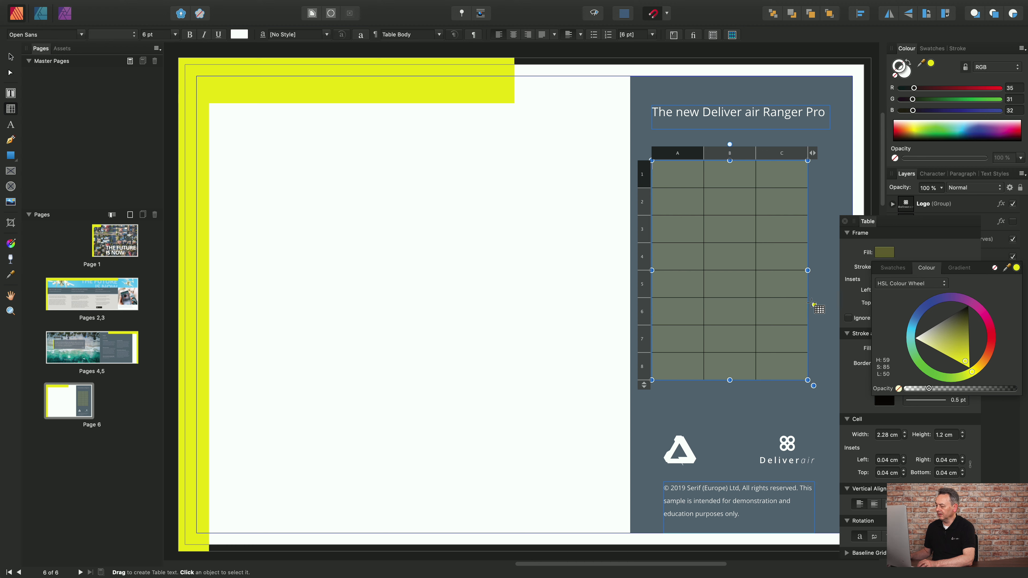
pyautogui.press('super+z')
pyautogui.press('super+z')
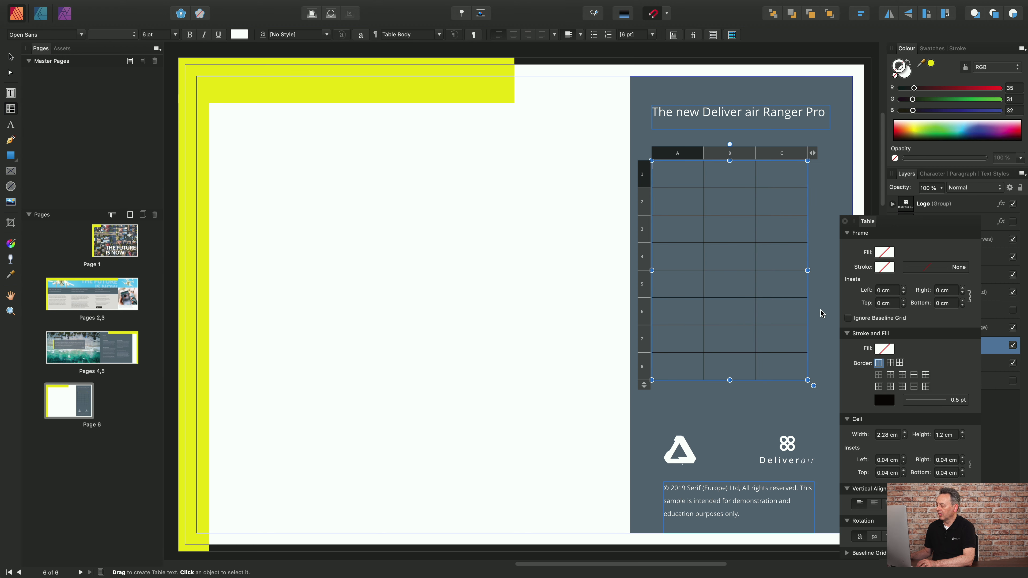
# Try a 0.9 pt frame stroke around the table in yellow sampled from the page's border, and undo it.
pyautogui.click(885, 268)
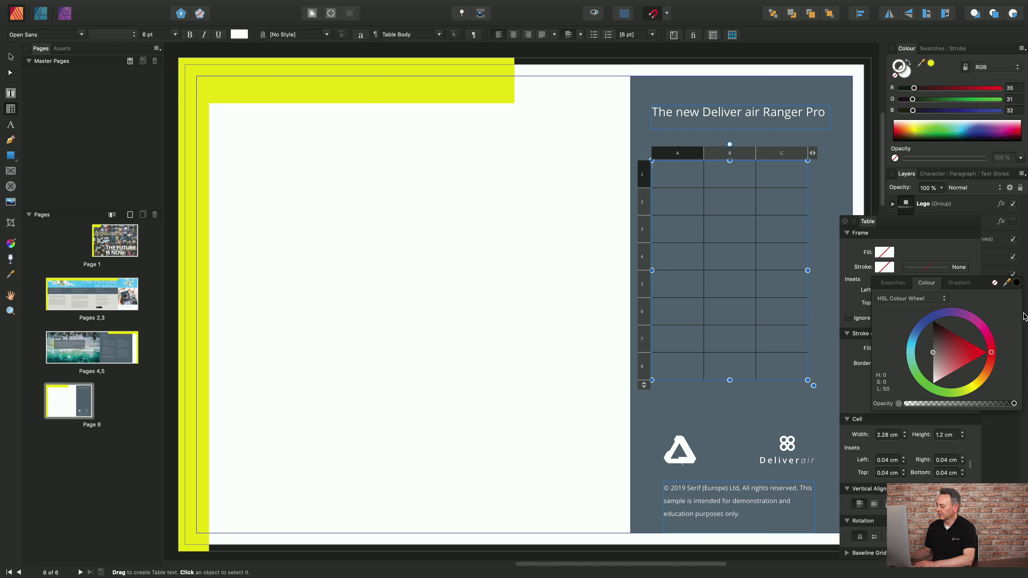
pyautogui.moveTo(1008, 284); pyautogui.dragTo(472, 87)
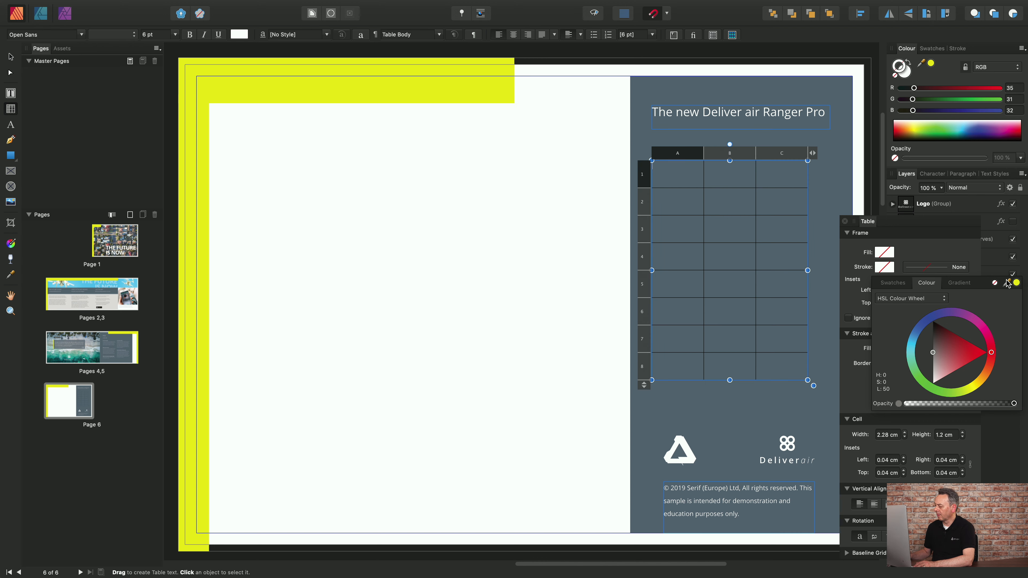
pyautogui.click(1016, 282)
pyautogui.click(930, 267)
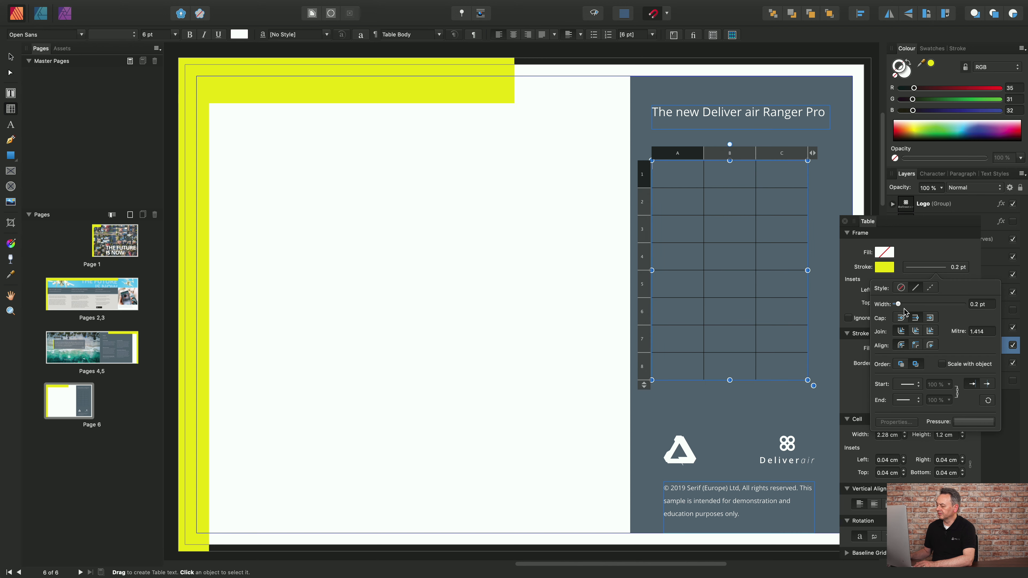
pyautogui.moveTo(898, 305); pyautogui.dragTo(913, 306)
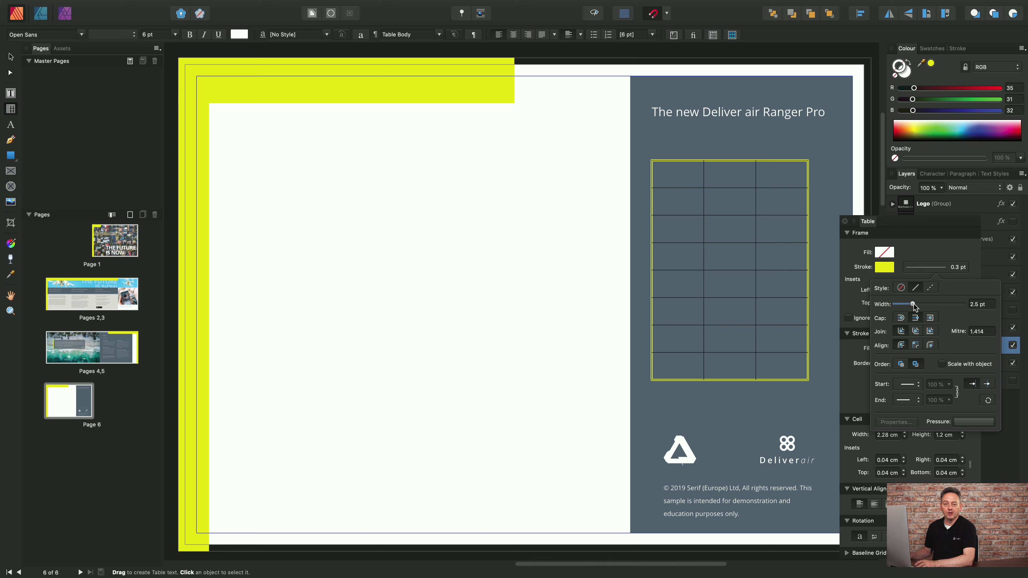
pyautogui.moveTo(915, 308); pyautogui.dragTo(908, 306)
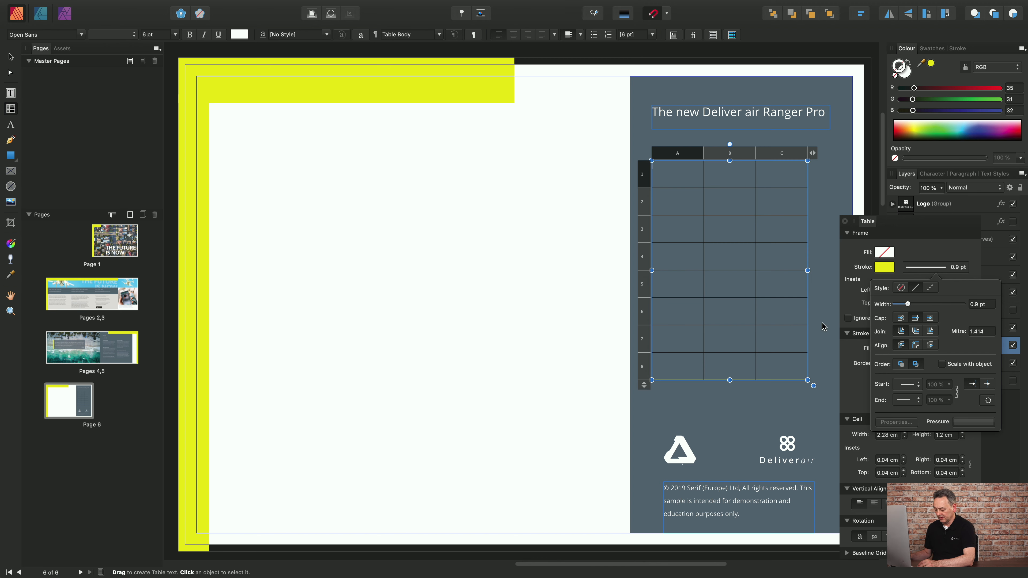
pyautogui.click(744, 270)
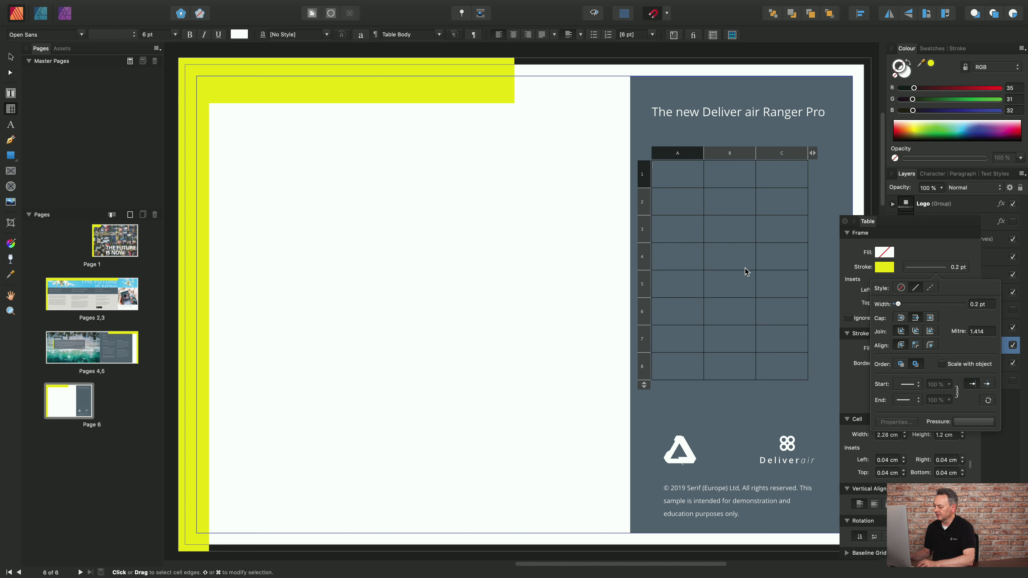
pyautogui.press('super+z')
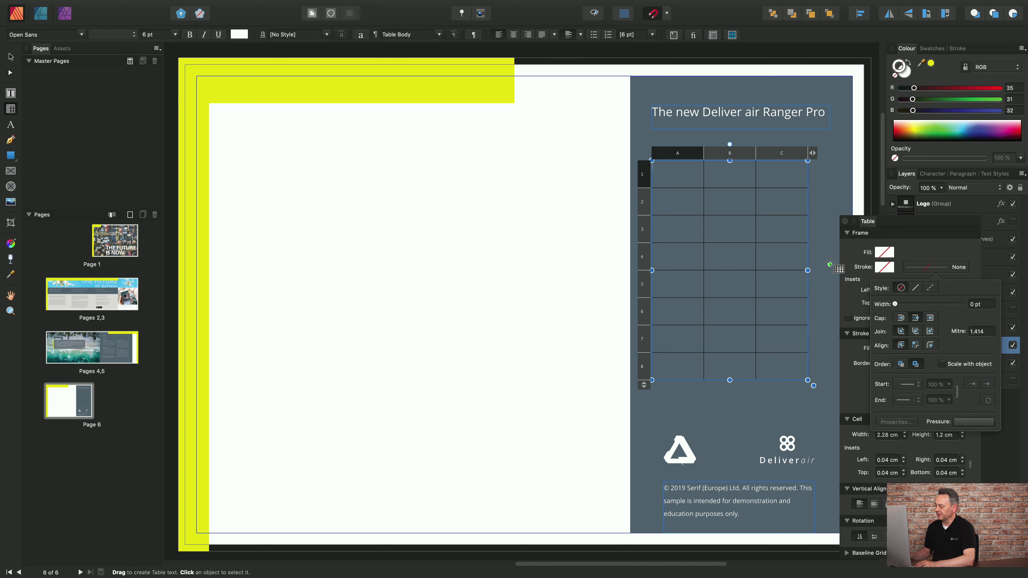
pyautogui.click(910, 250)
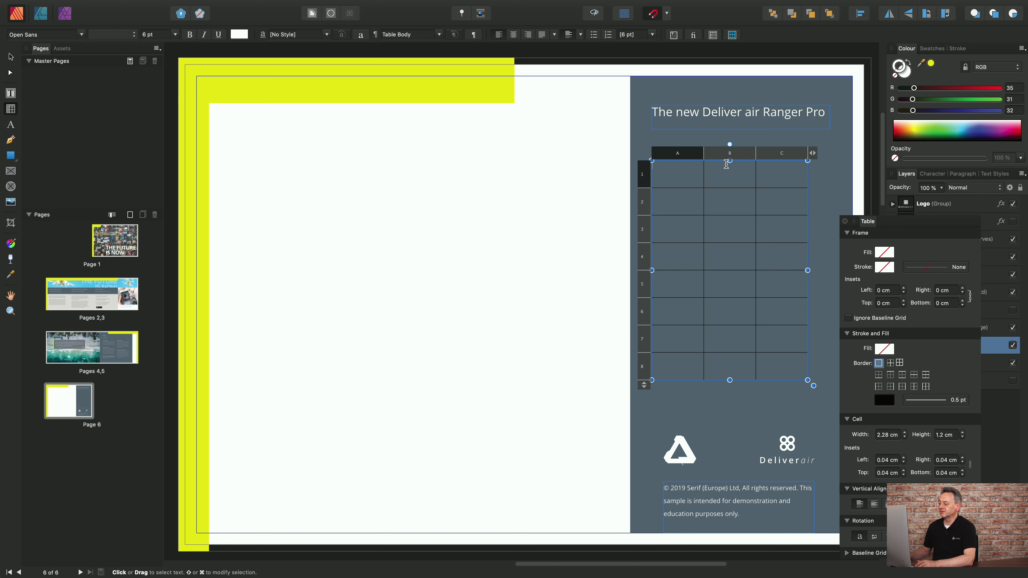
# Select table columns A to C one at a time, followed by rows 1 to 6 individually.
pyautogui.click(677, 156)
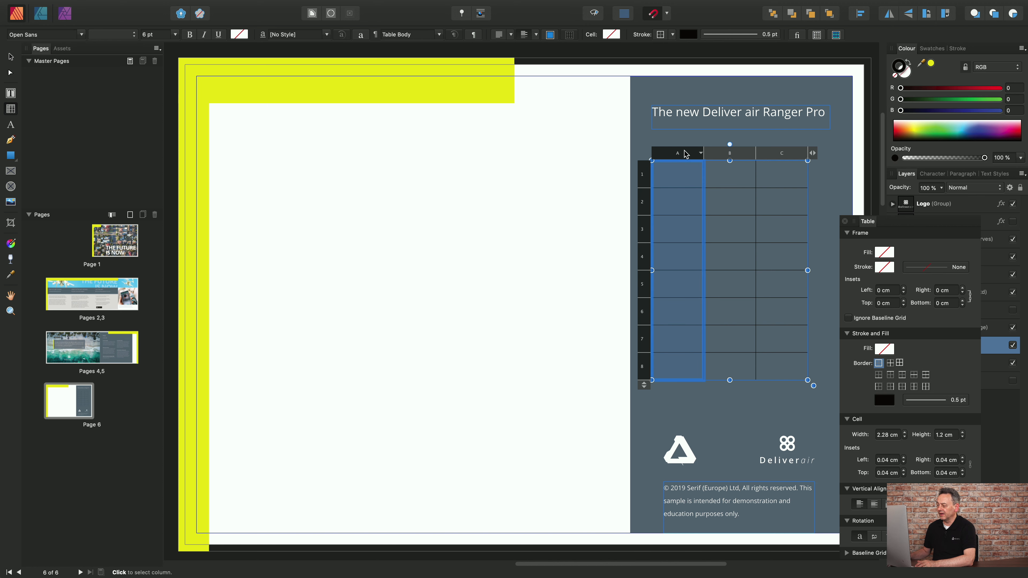
pyautogui.click(723, 154)
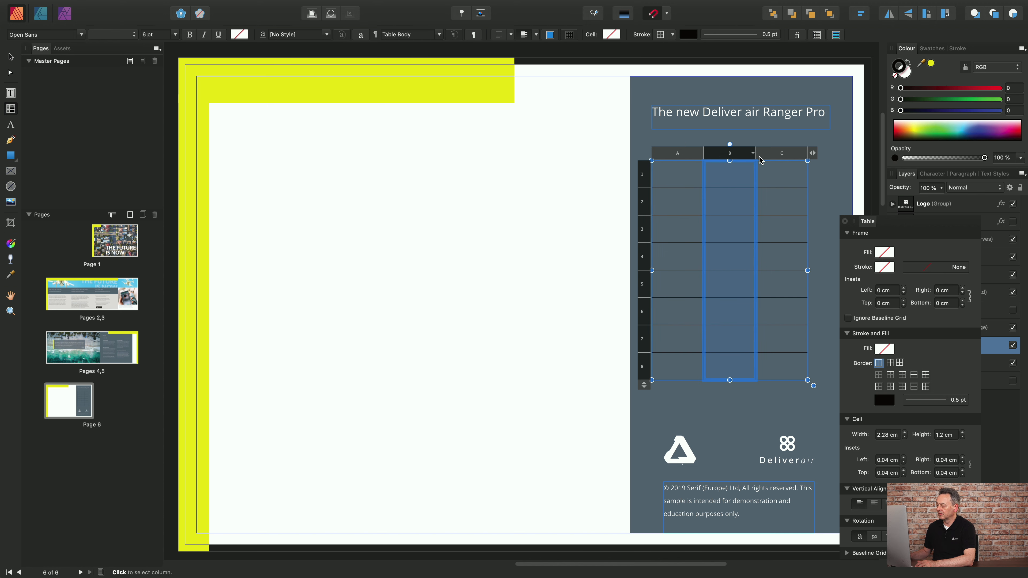
pyautogui.click(775, 156)
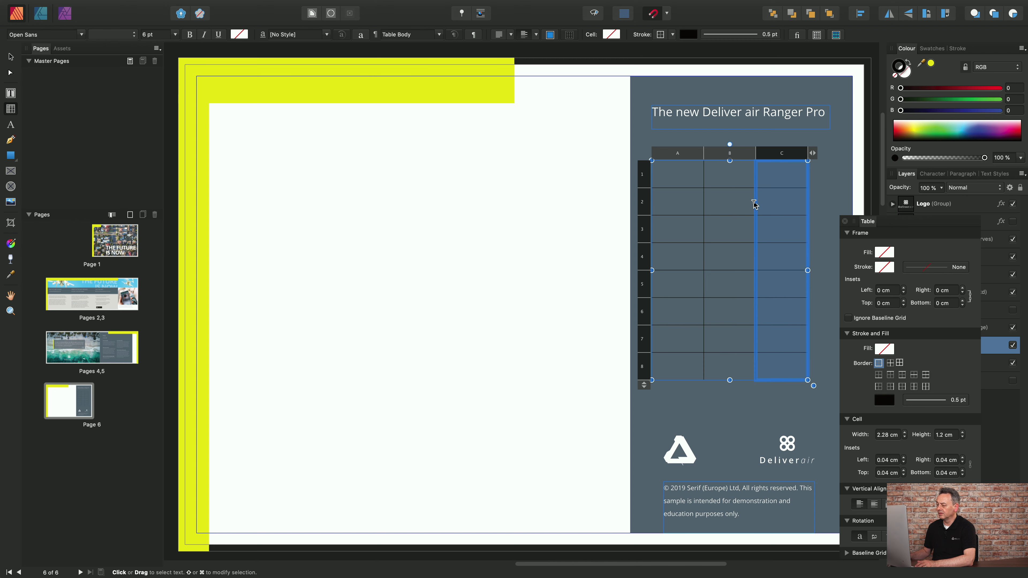
pyautogui.click(646, 183)
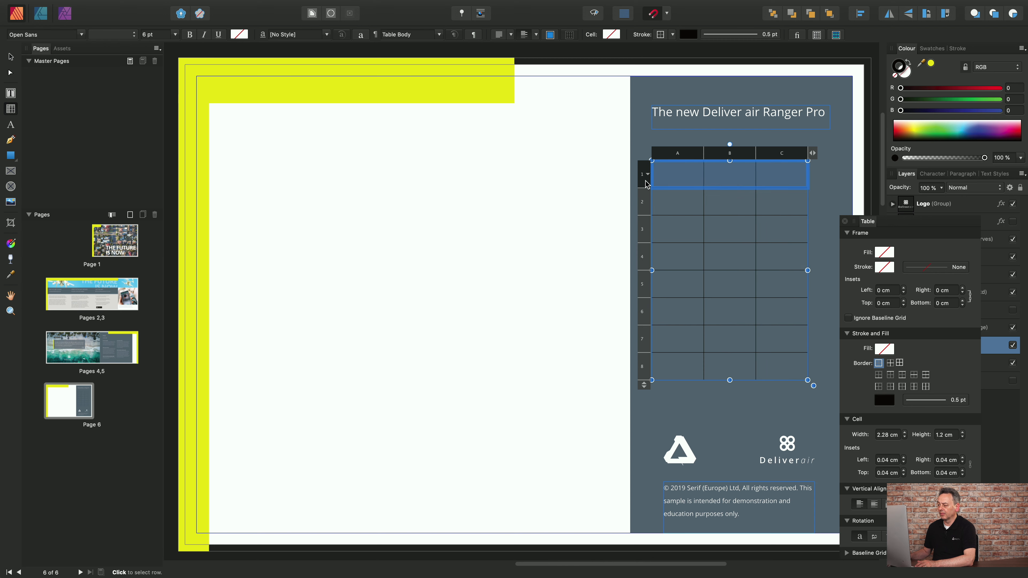
pyautogui.click(644, 210)
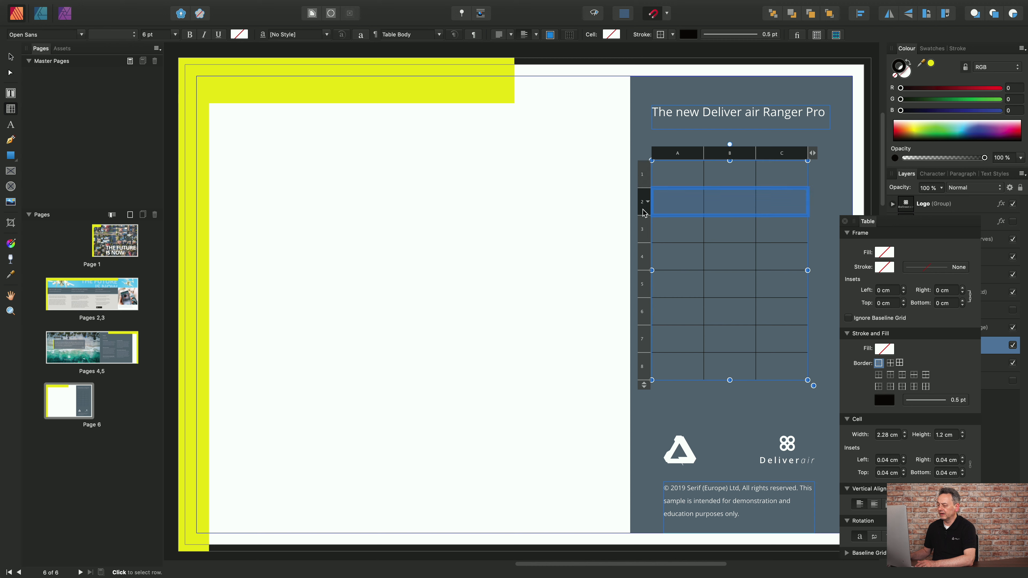
pyautogui.click(643, 237)
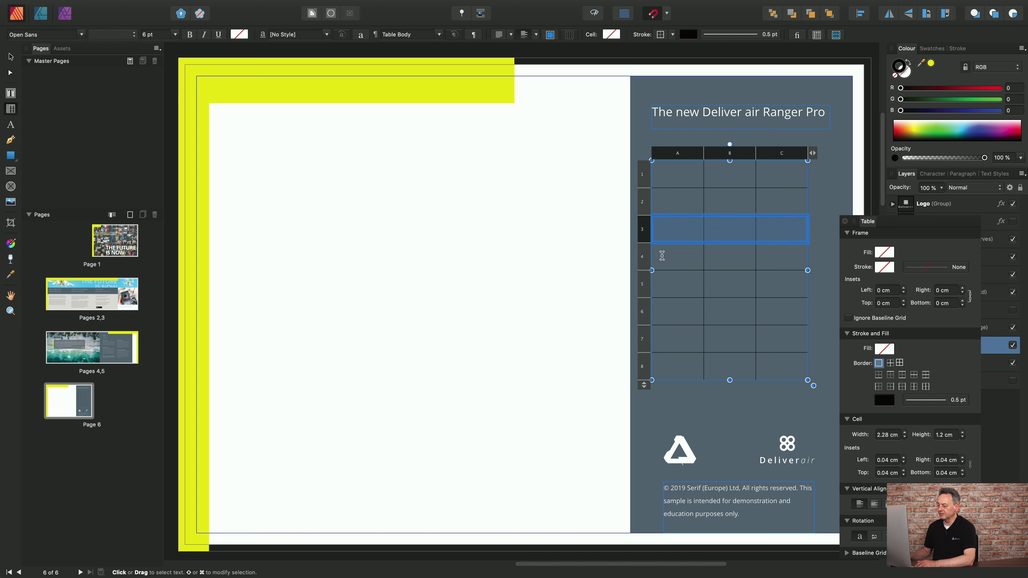
pyautogui.click(642, 265)
pyautogui.click(647, 287)
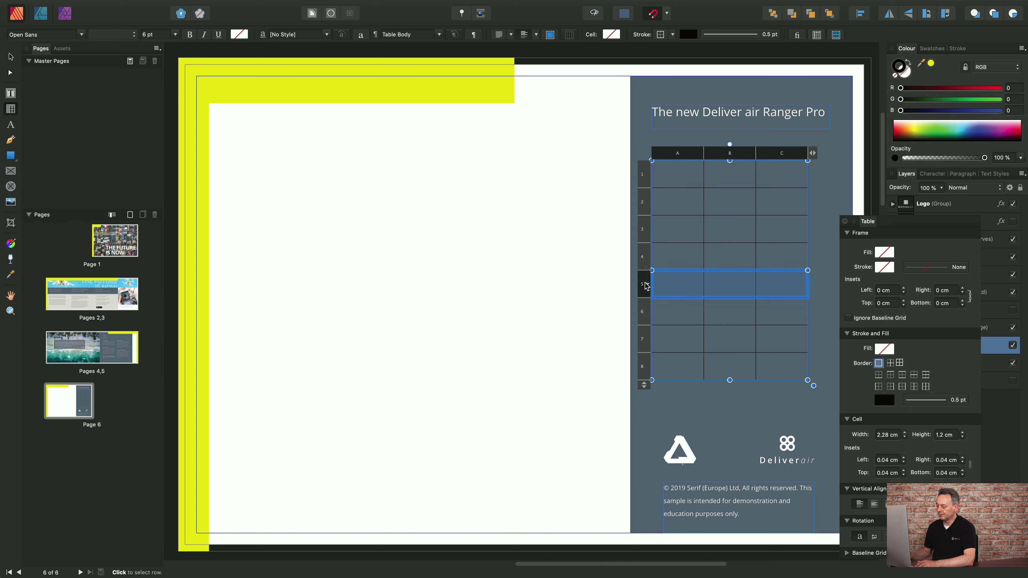
pyautogui.click(648, 315)
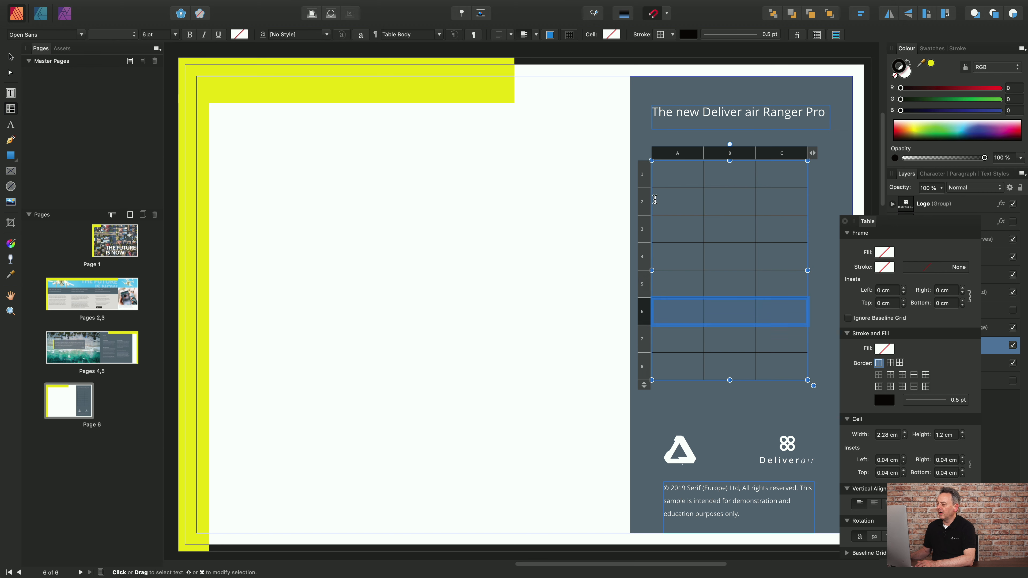
# Select adjacent columns A and B together, followed by adjacent rows 2 and 3 together.
pyautogui.click(676, 154)
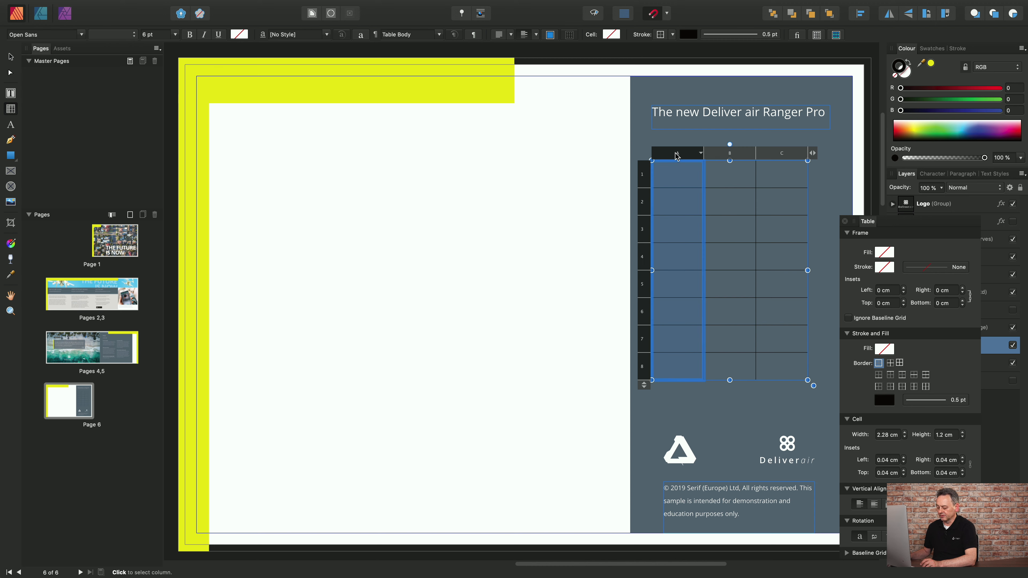
pyautogui.keyDown('shift'); pyautogui.click(729, 155); pyautogui.keyUp('shift')
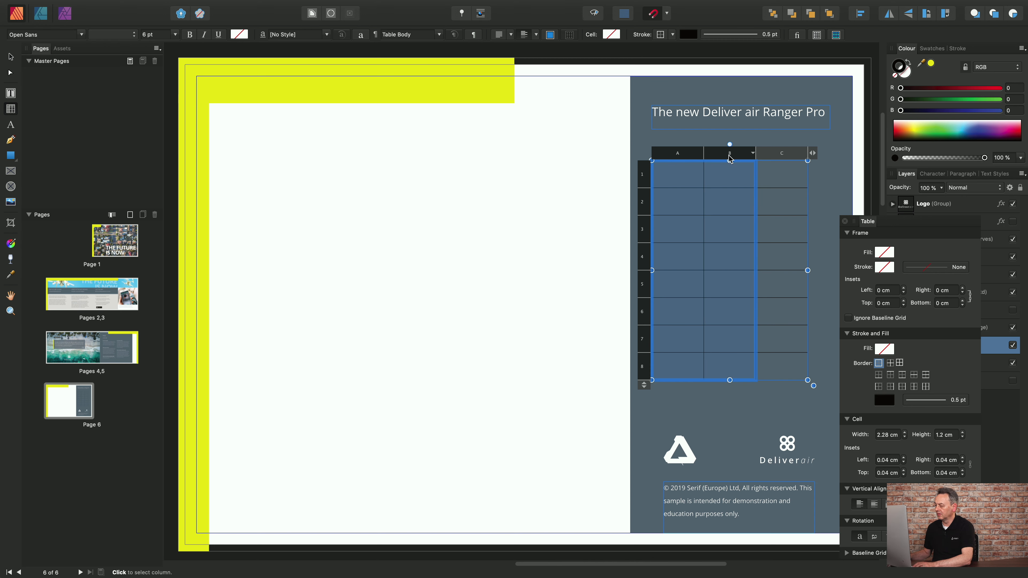
pyautogui.click(706, 182)
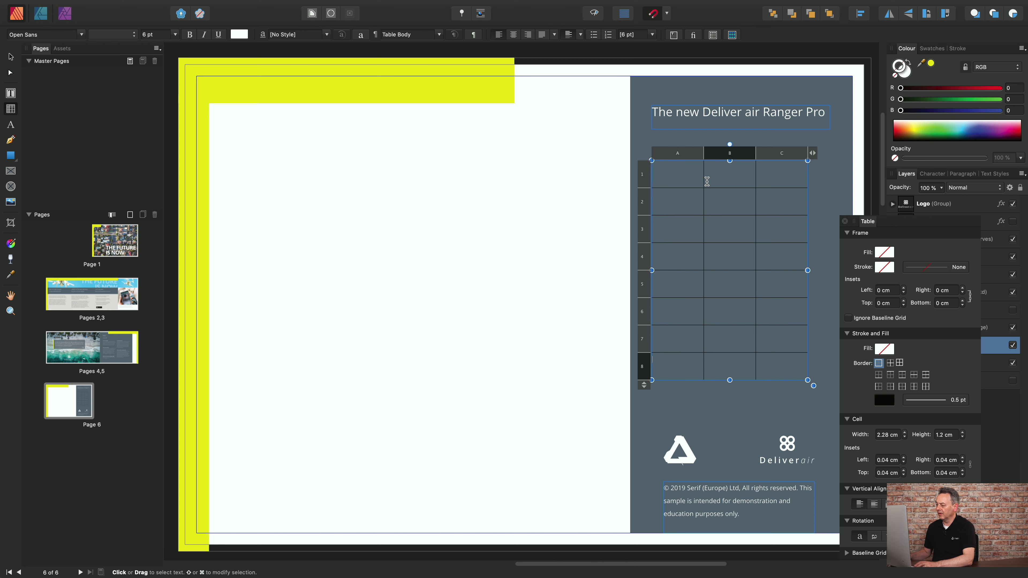
pyautogui.keyDown('shift'); pyautogui.click(645, 205); pyautogui.keyUp('shift')
pyautogui.click(642, 204)
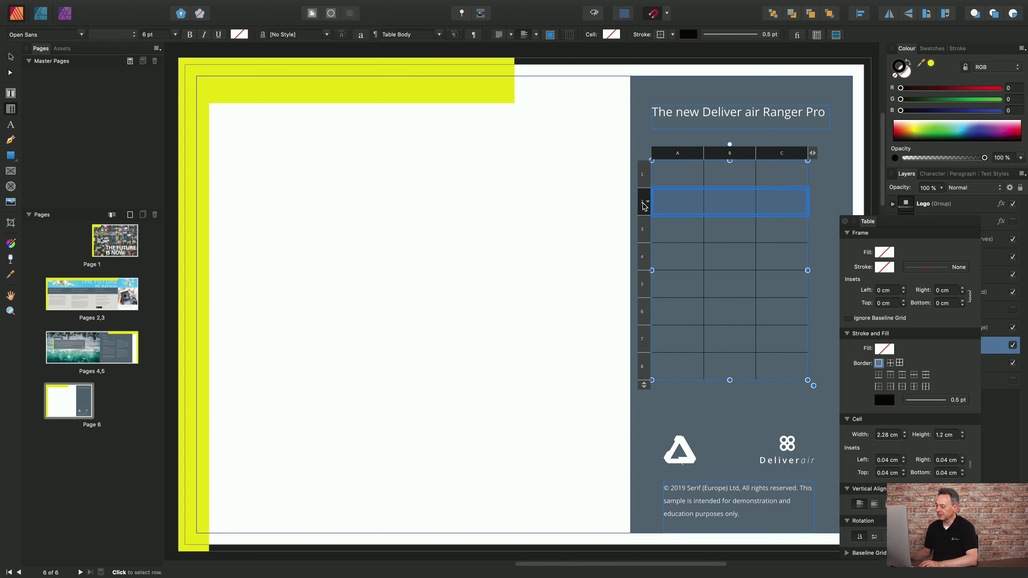
pyautogui.keyDown('shift'); pyautogui.click(642, 234); pyautogui.keyUp('shift')
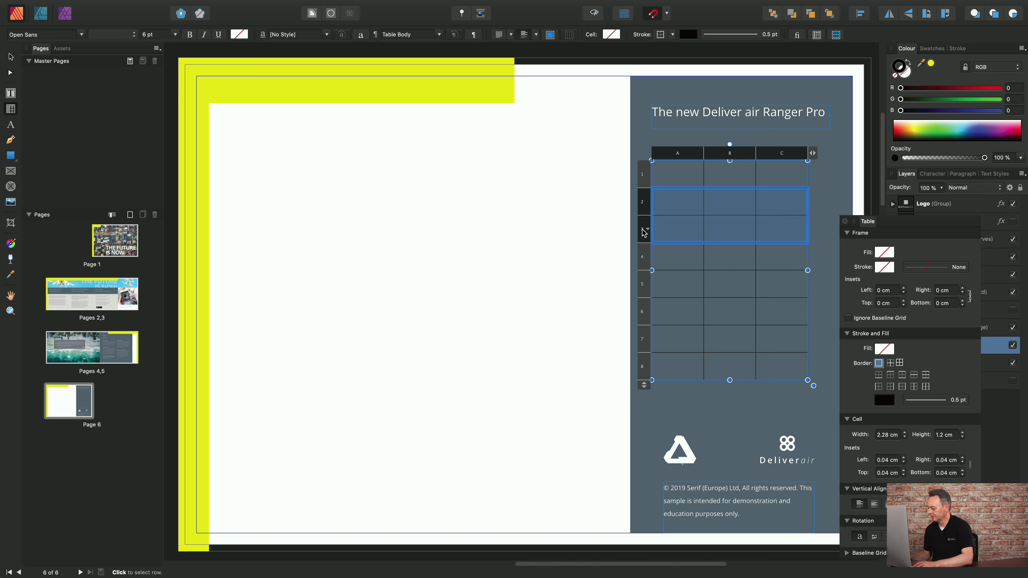
pyautogui.press('Left')
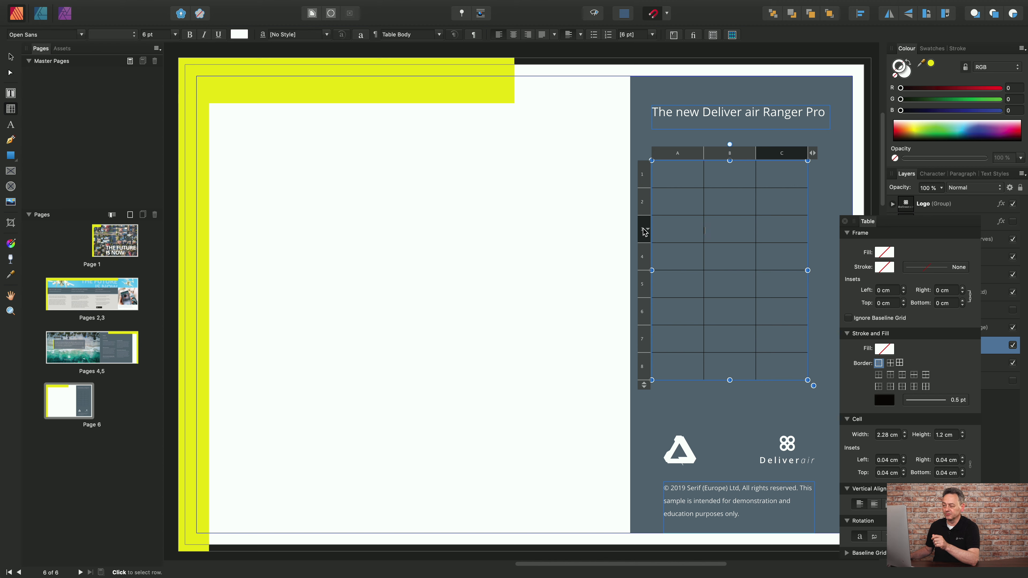
# Select the non-adjacent columns A and C together, and clear the selection.
pyautogui.click(678, 153)
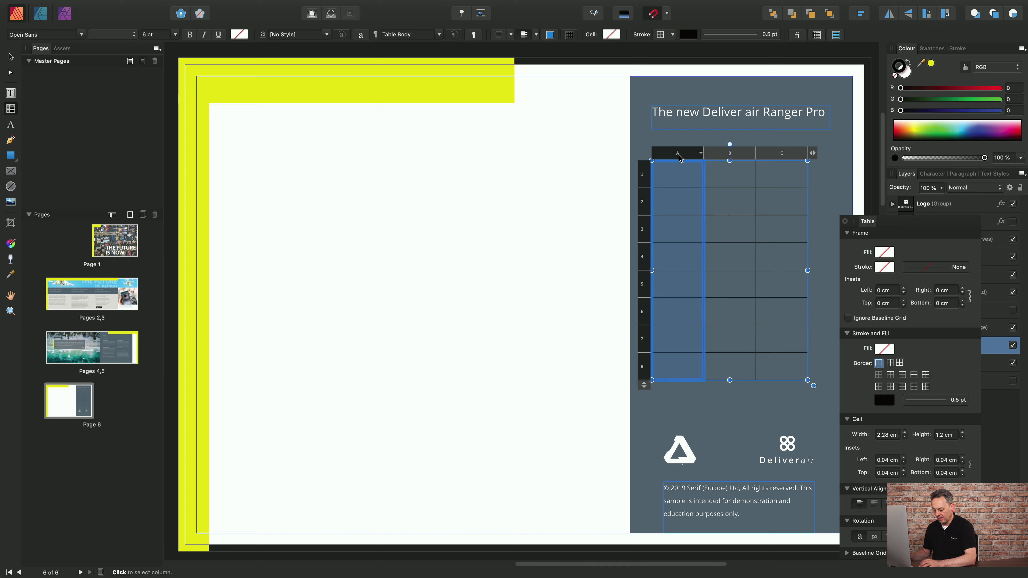
pyautogui.keyDown('super'); pyautogui.click(780, 157); pyautogui.keyUp('super')
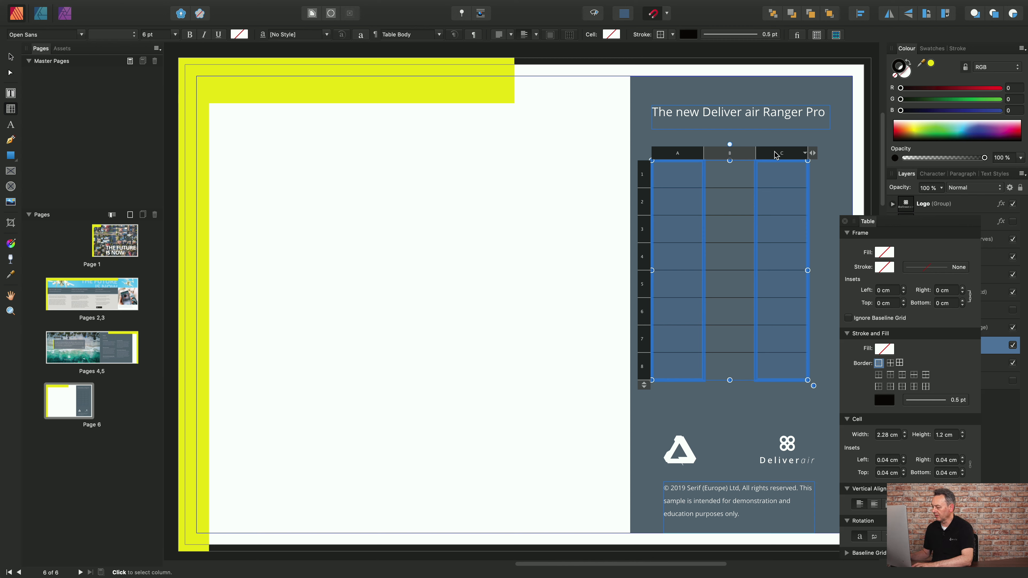
pyautogui.press('Escape')
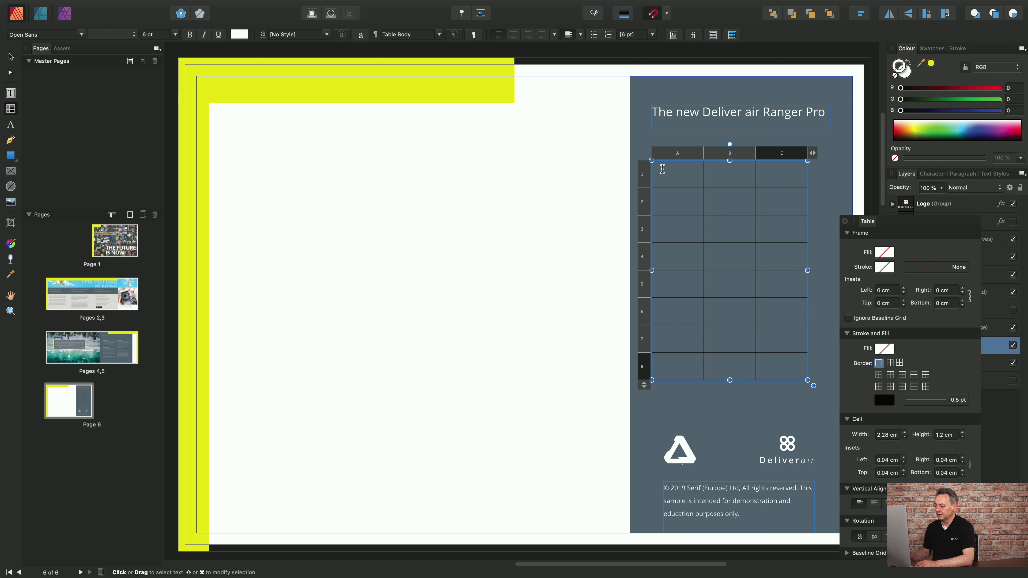
# Select cell ranges in turn: A1 to A2, the whole table, all cells of column A, and the cells of row 1.
pyautogui.moveTo(660, 169); pyautogui.dragTo(694, 198)
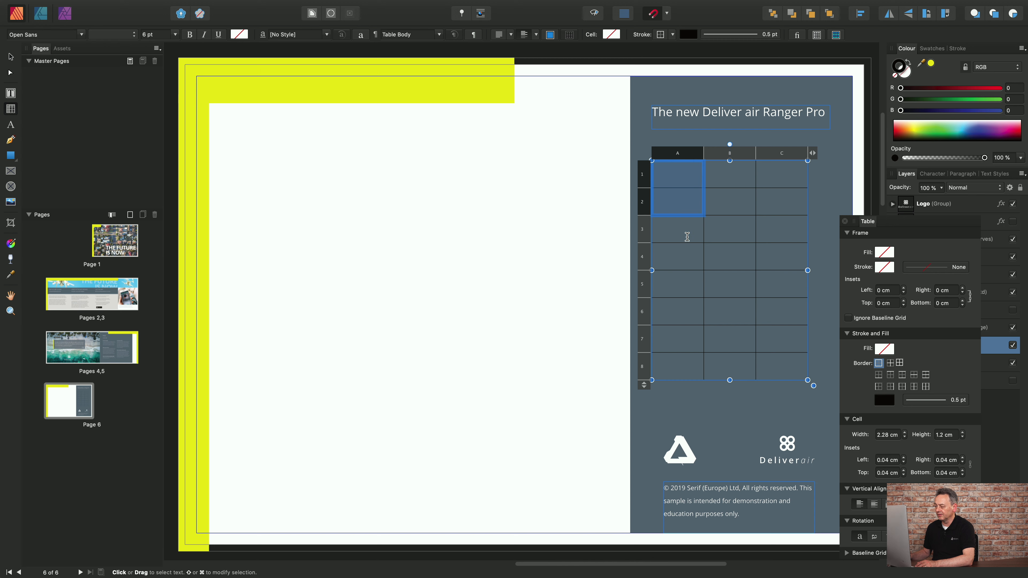
pyautogui.click(682, 220)
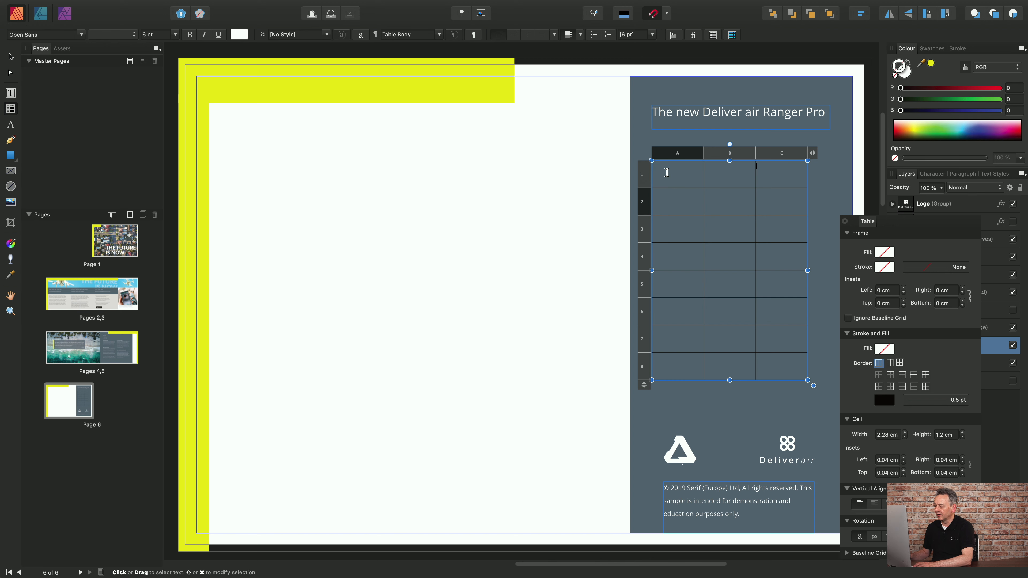
pyautogui.moveTo(667, 172); pyautogui.dragTo(786, 360)
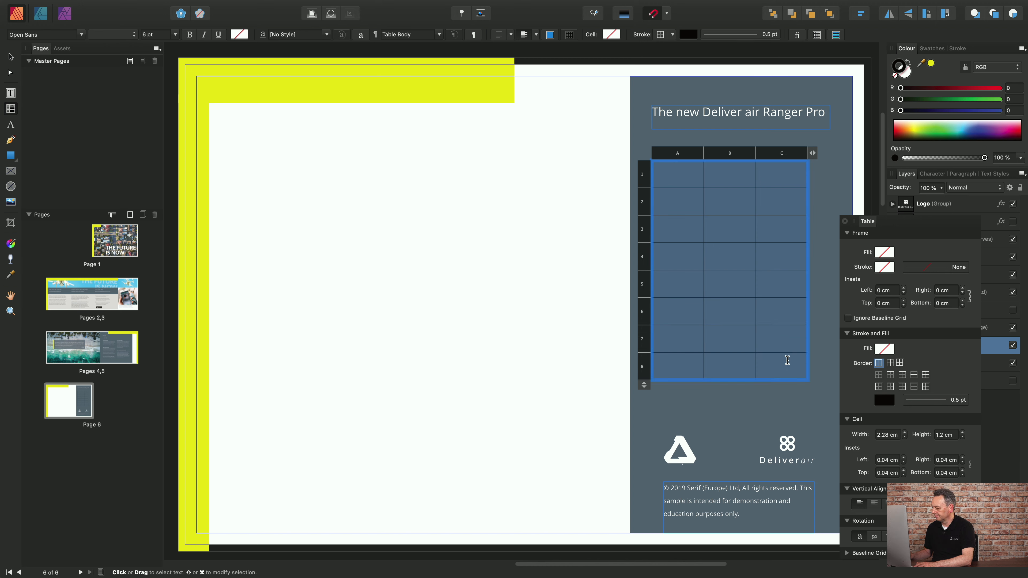
pyautogui.click(733, 230)
pyautogui.moveTo(667, 175); pyautogui.dragTo(686, 368)
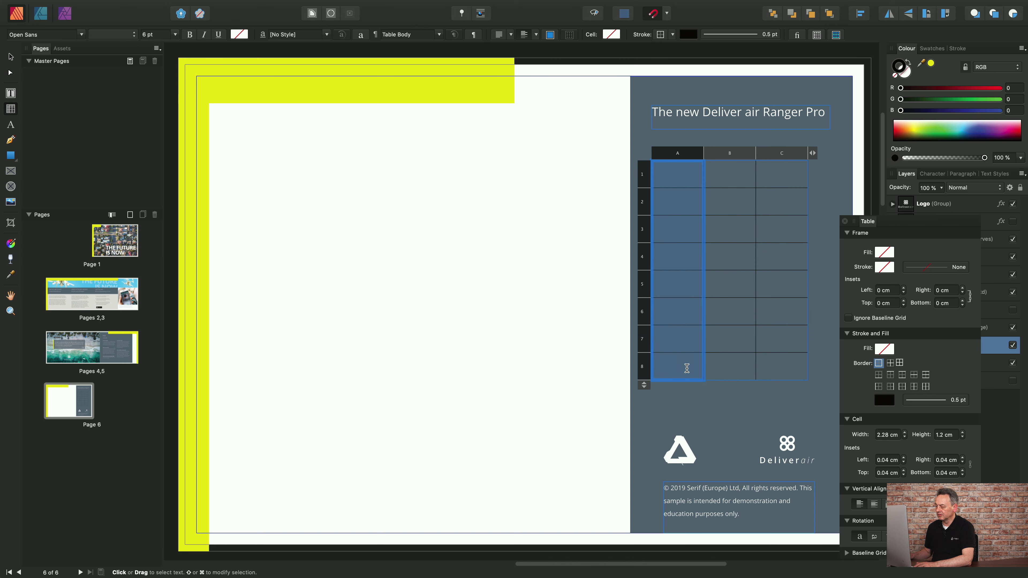
pyautogui.click(724, 219)
pyautogui.click(667, 177)
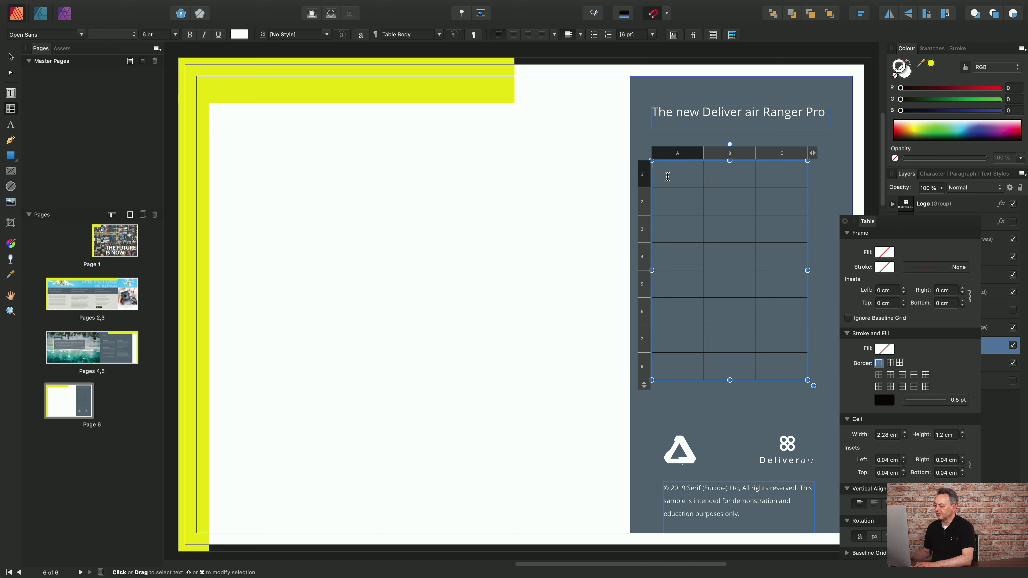
pyautogui.moveTo(667, 176); pyautogui.dragTo(779, 175)
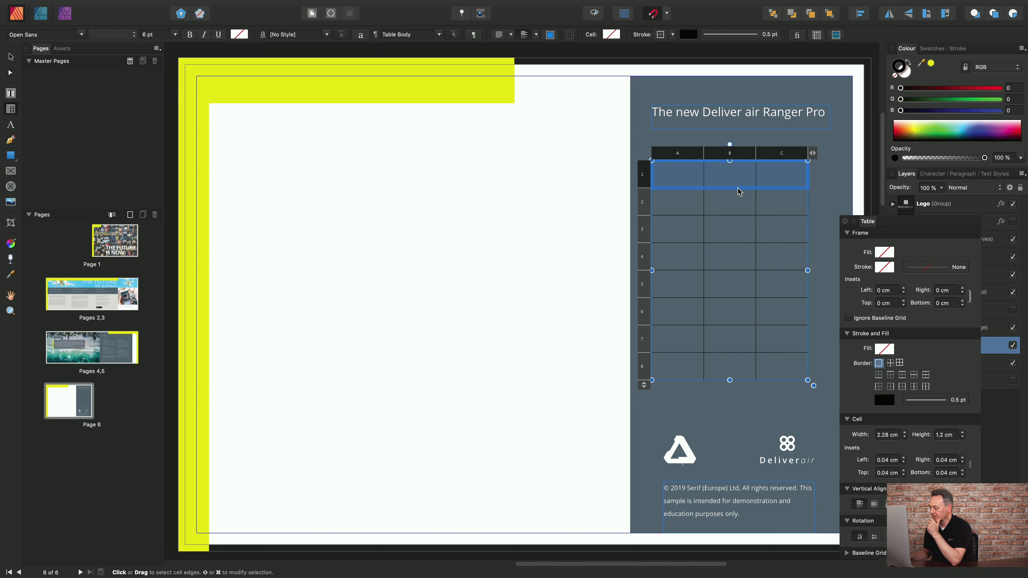
pyautogui.click(682, 190)
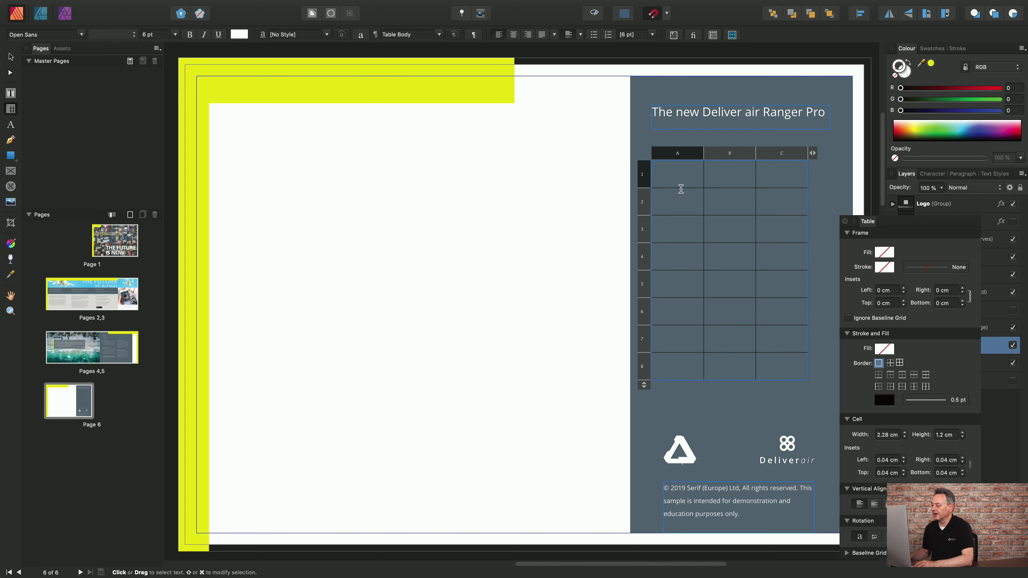
# Try a cell height of 1.5 cm on all the table's cells, and revert it.
pyautogui.moveTo(681, 189); pyautogui.dragTo(785, 364)
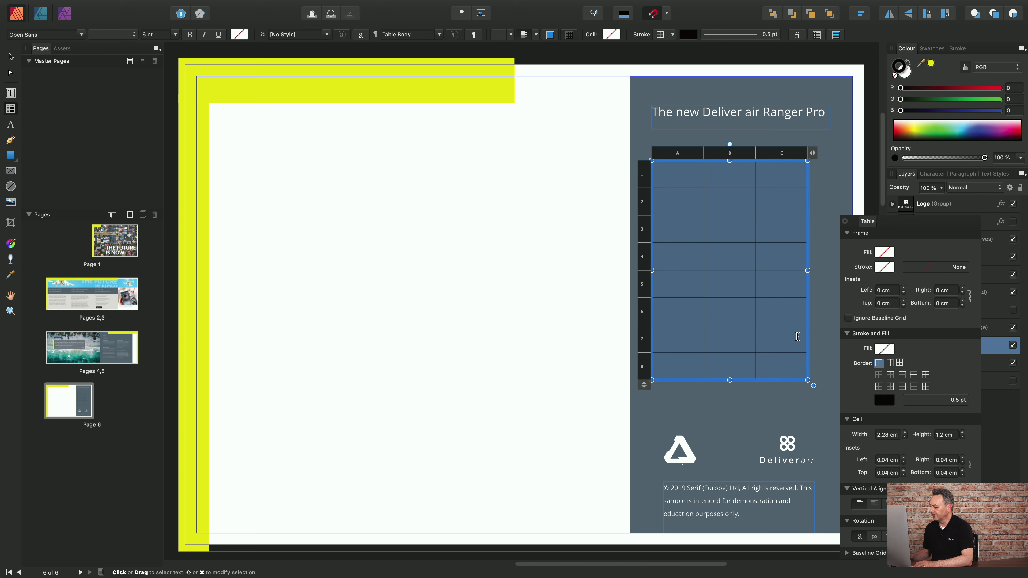
pyautogui.click(943, 434)
pyautogui.press('Right')
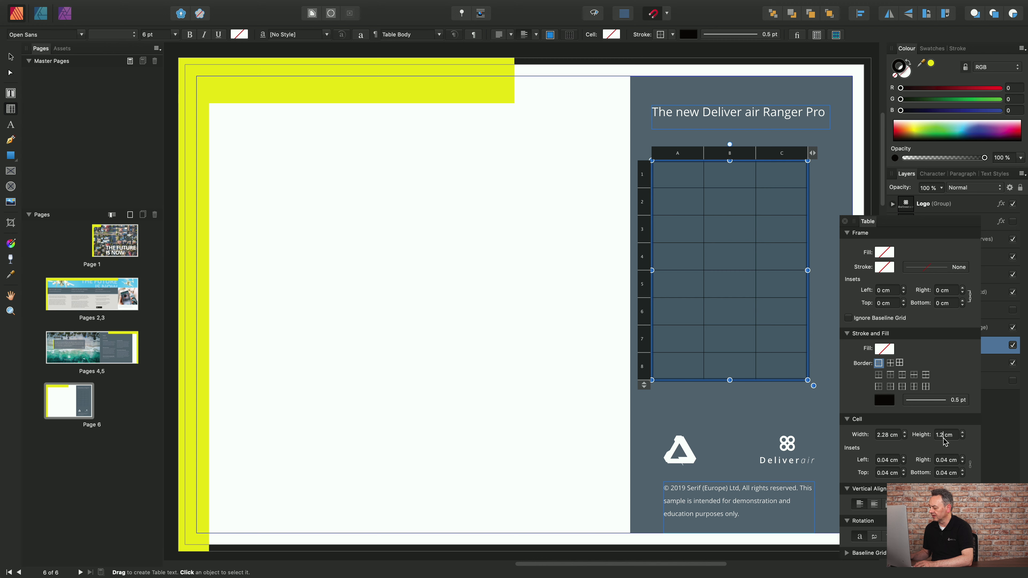
pyautogui.press('BackSpace')
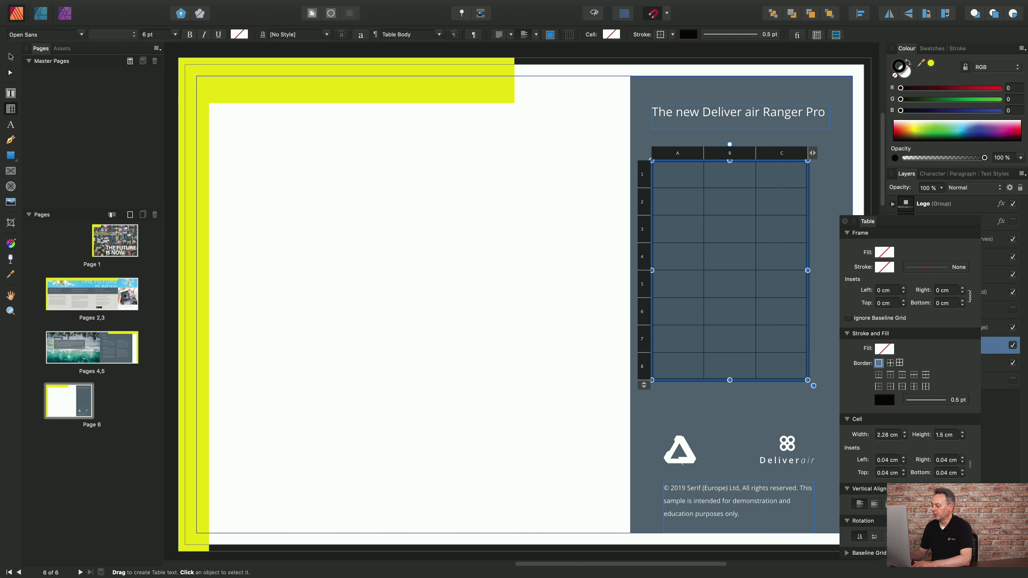
pyautogui.write('5')
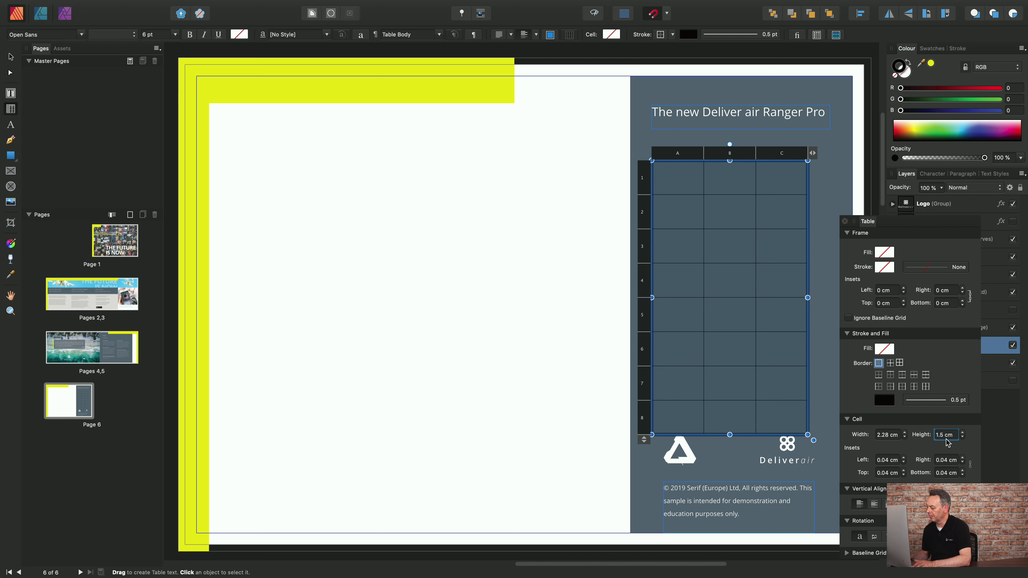
pyautogui.scroll(-3, 946, 440)
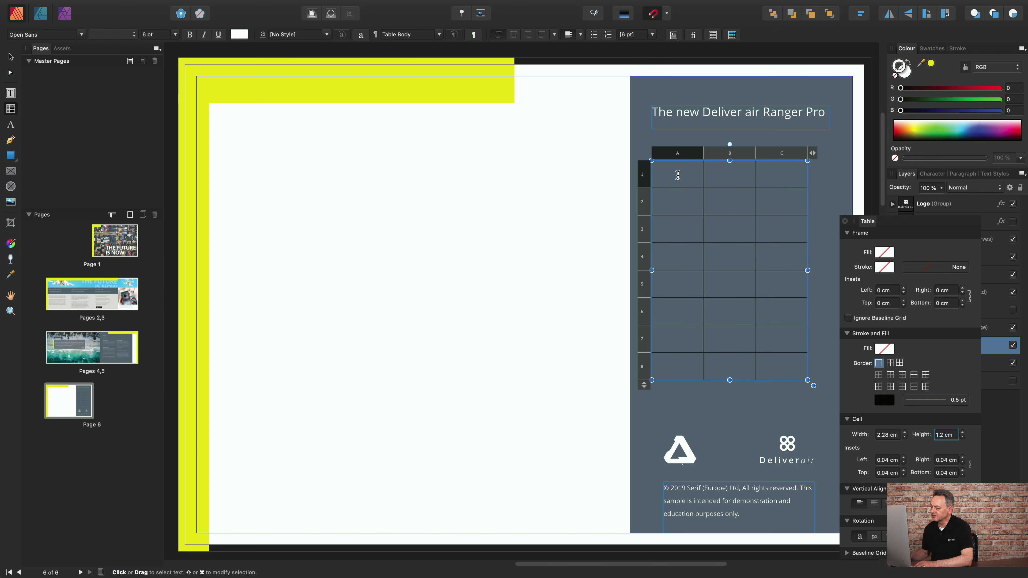
# Remove the stroke from the outer border of all the table's cells.
pyautogui.moveTo(680, 178); pyautogui.dragTo(776, 361)
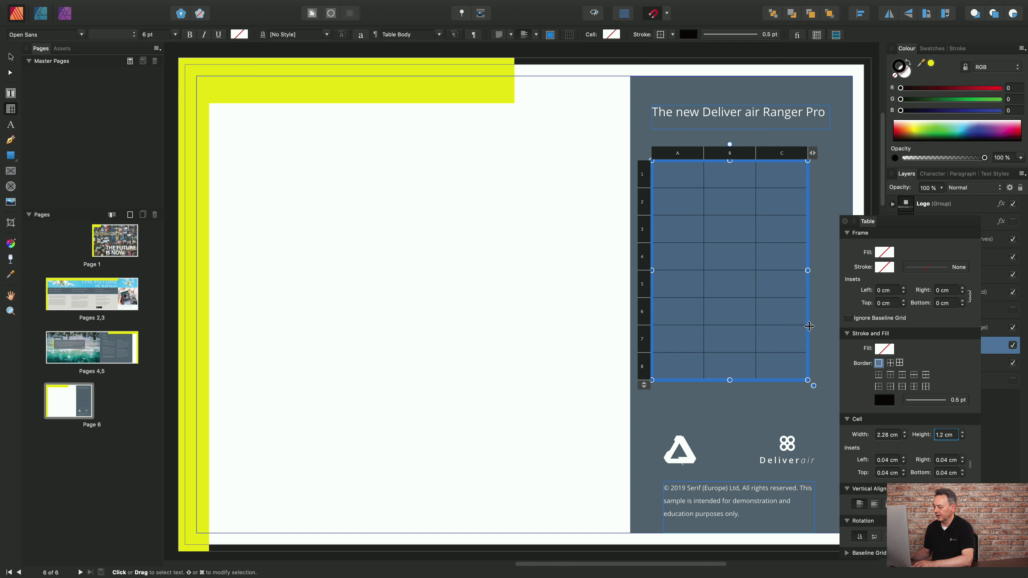
pyautogui.click(883, 402)
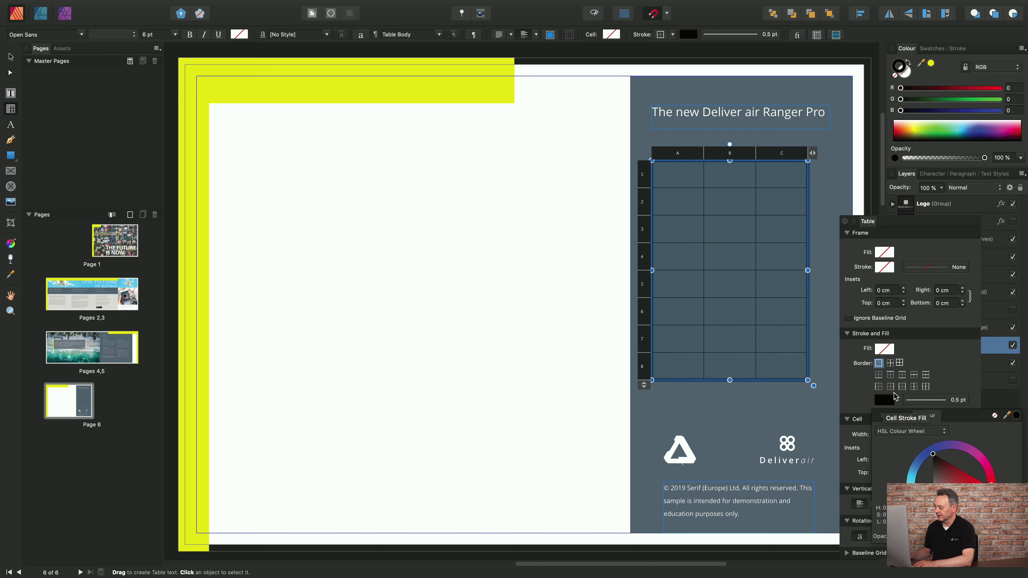
pyautogui.click(994, 416)
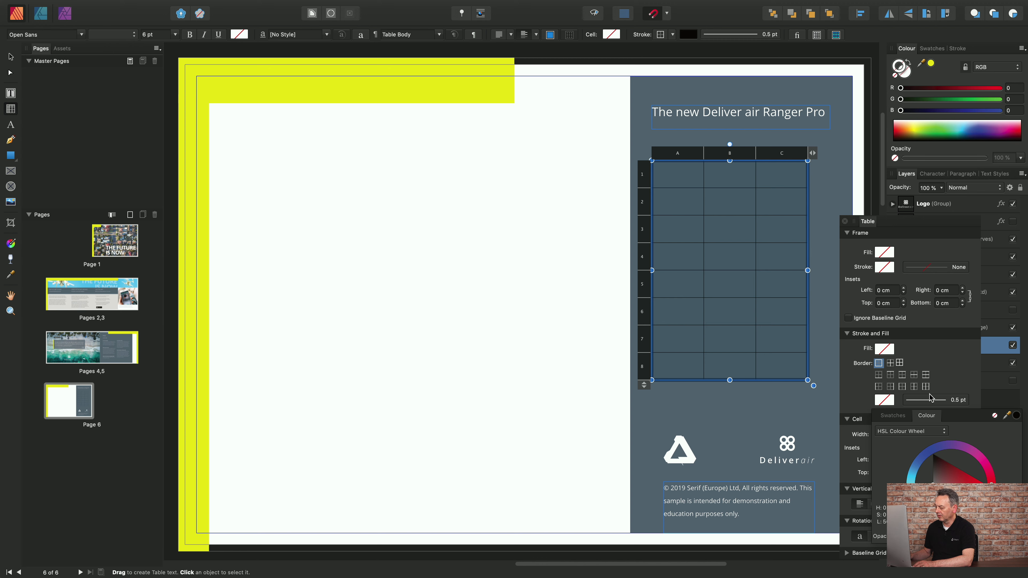
# Colour the table's inner cell borders white from the swatches, and deselect the table.
pyautogui.click(891, 364)
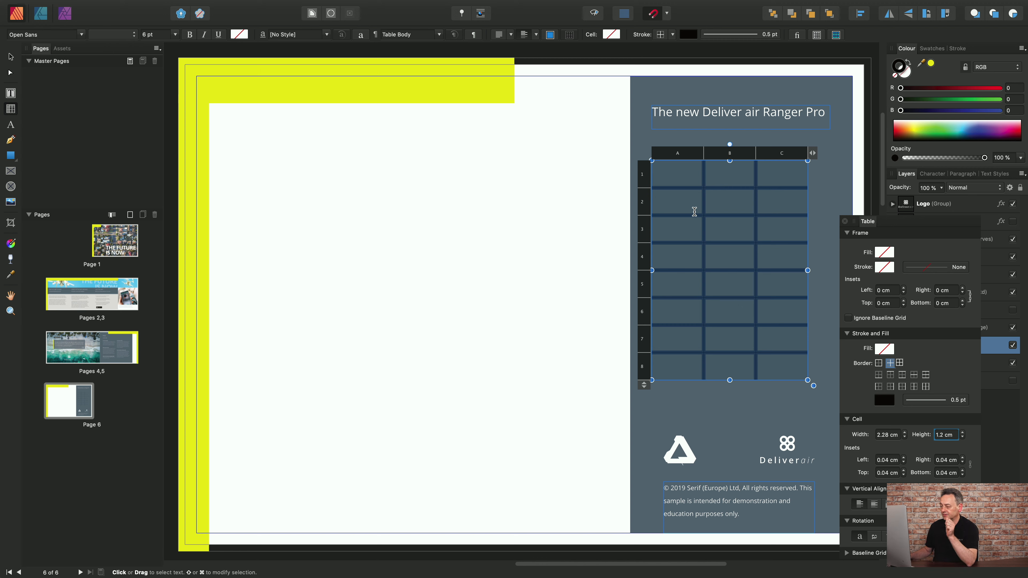
pyautogui.click(889, 364)
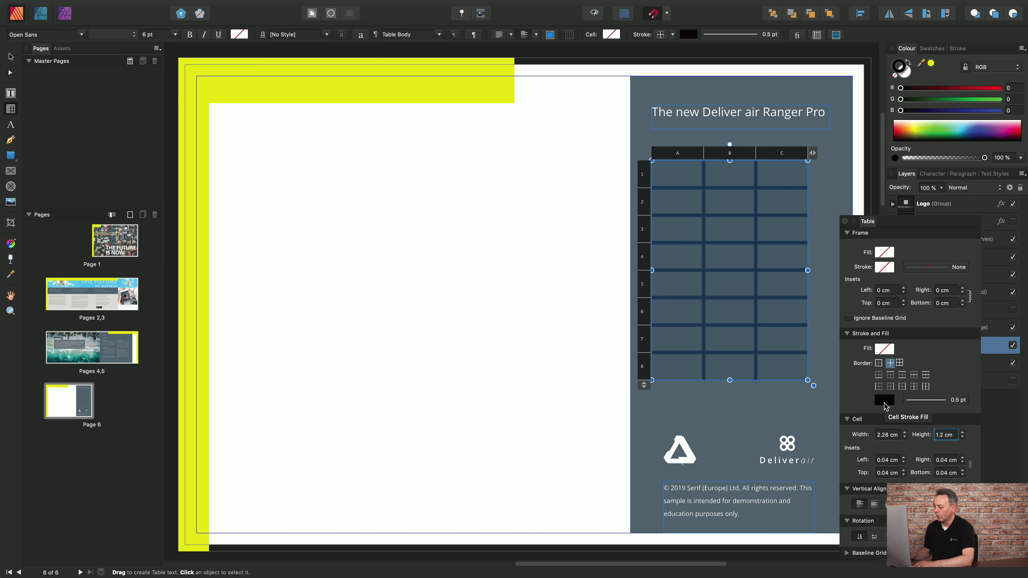
pyautogui.click(885, 401)
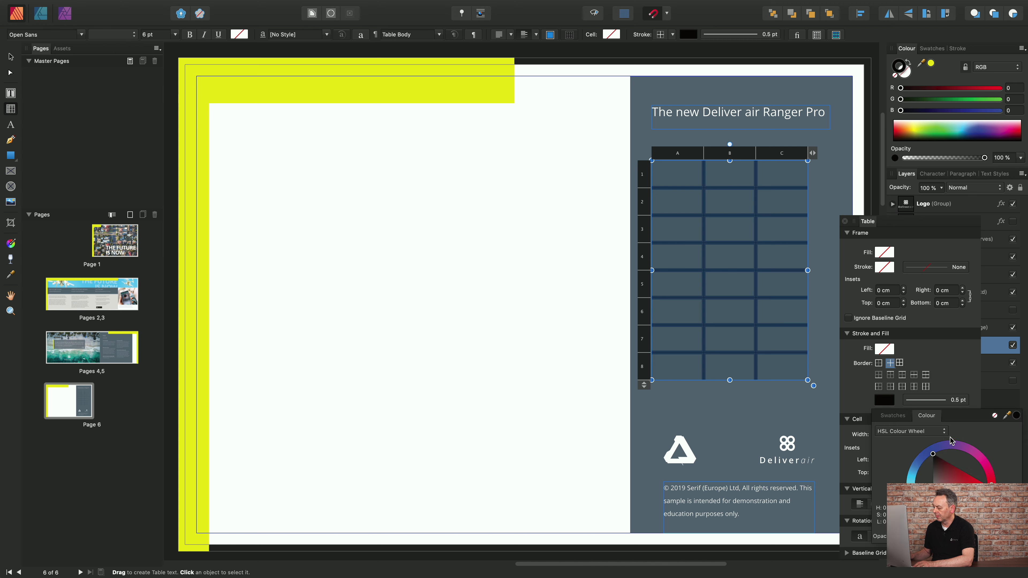
pyautogui.click(894, 416)
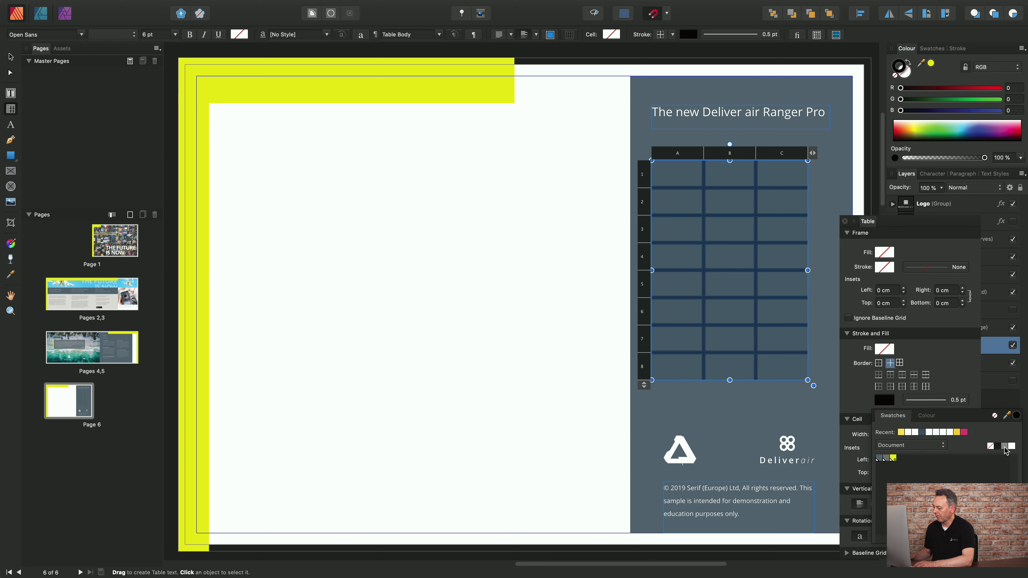
pyautogui.click(1011, 446)
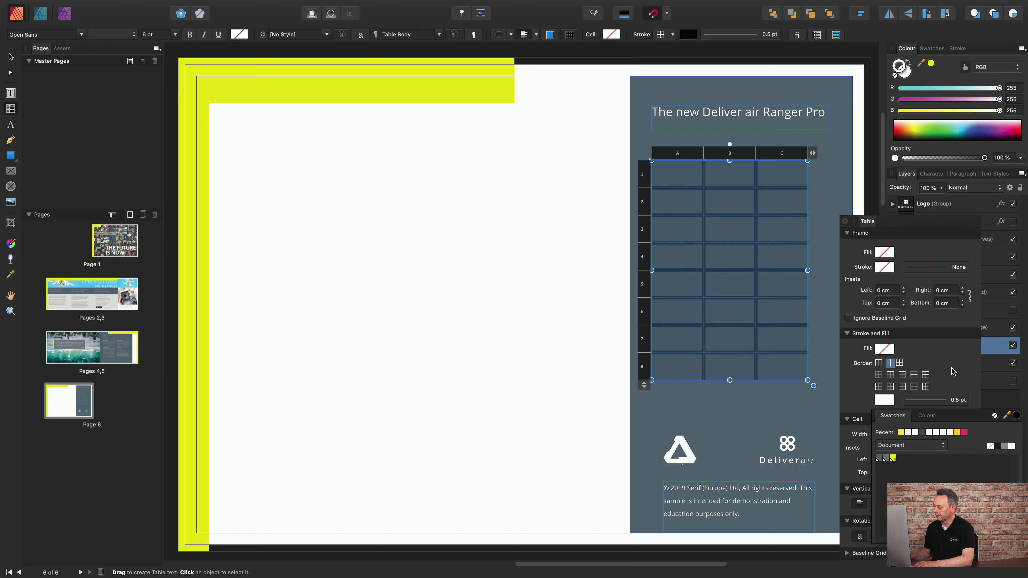
pyautogui.click(821, 363)
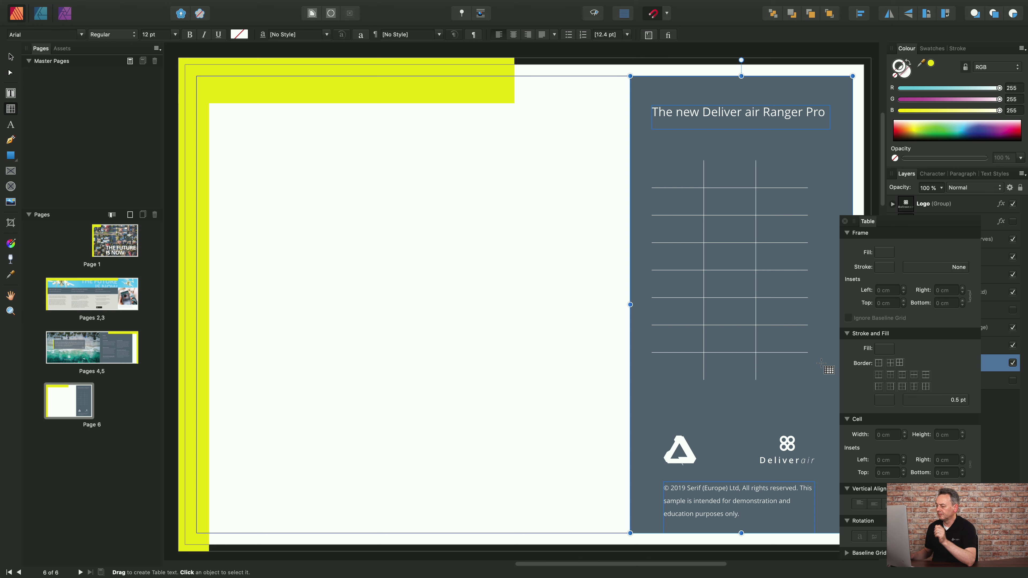
# Widen column A to about 3 cm, extending the table's overall width.
pyautogui.click(679, 190)
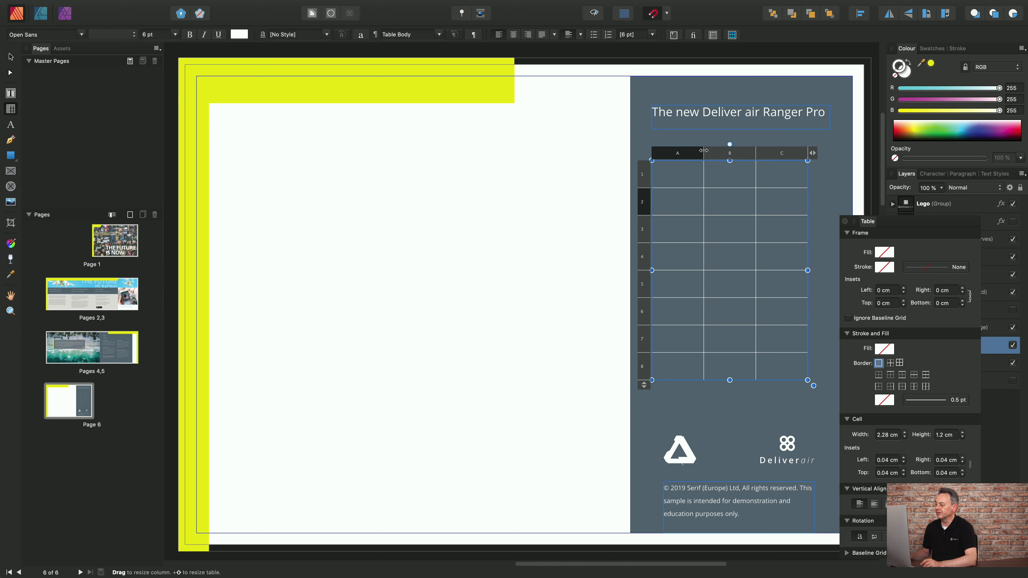
pyautogui.moveTo(706, 151); pyautogui.dragTo(722, 148)
pyautogui.press('super+z')
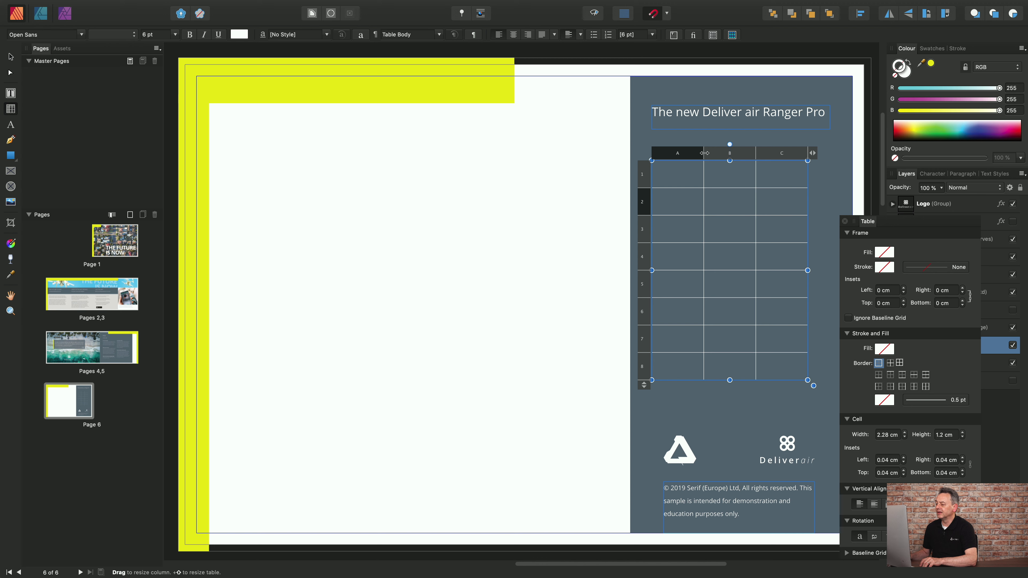
pyautogui.moveTo(704, 153); pyautogui.dragTo(719, 154)
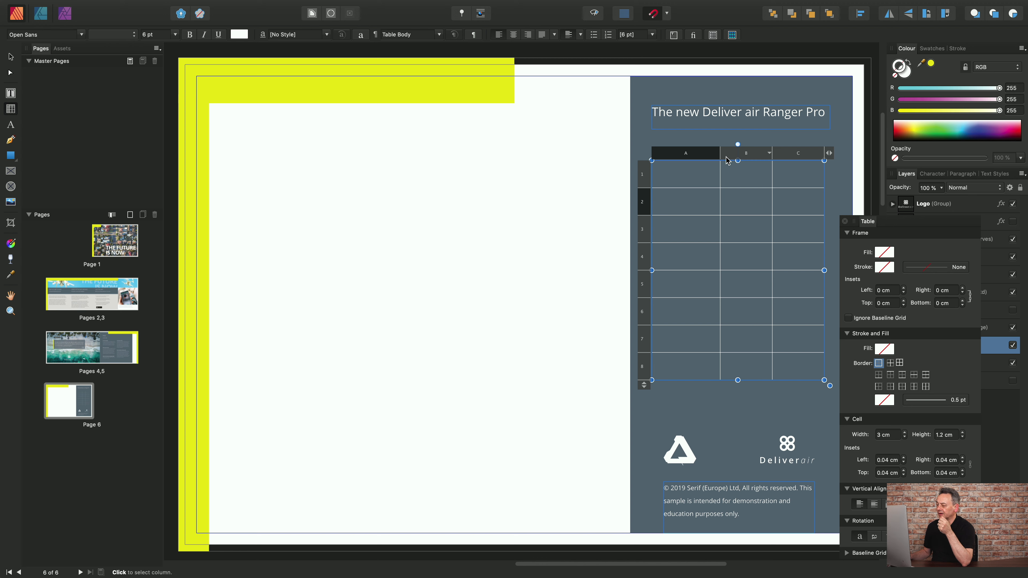
# Widen column B to about 2.5 cm, taking the space from column C.
pyautogui.click(743, 154)
pyautogui.rightClick(743, 154)
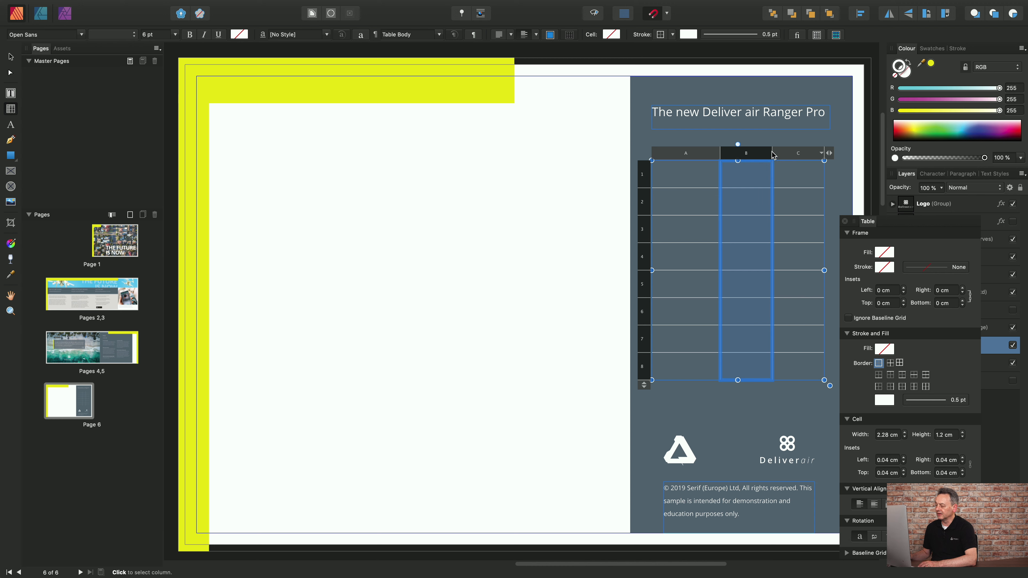
pyautogui.moveTo(773, 152); pyautogui.dragTo(777, 153)
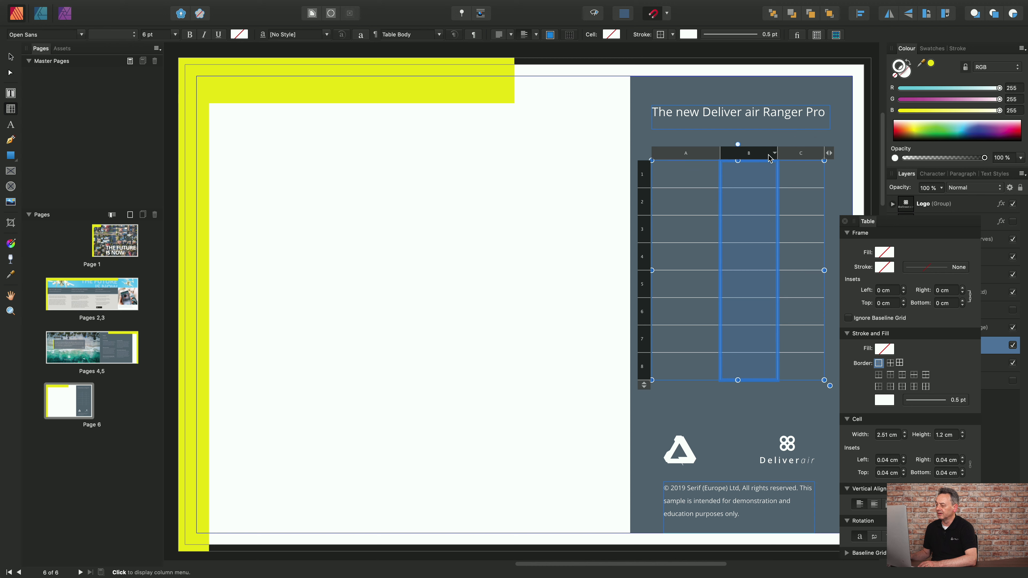
# Evenly distribute columns B and C of the table.
pyautogui.keyDown('shift'); pyautogui.click(791, 155); pyautogui.keyUp('shift')
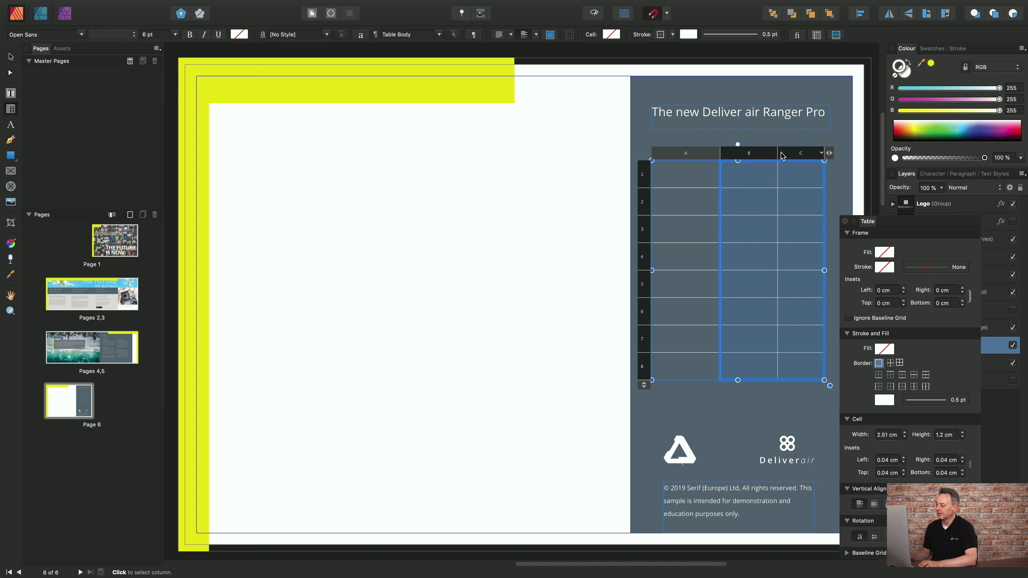
pyautogui.rightClick(780, 155)
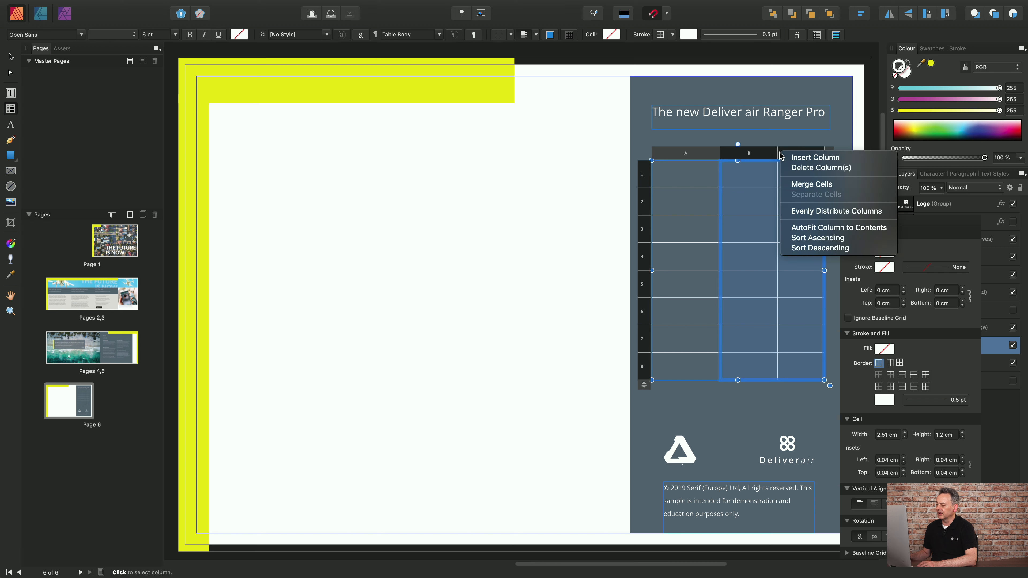
pyautogui.click(808, 212)
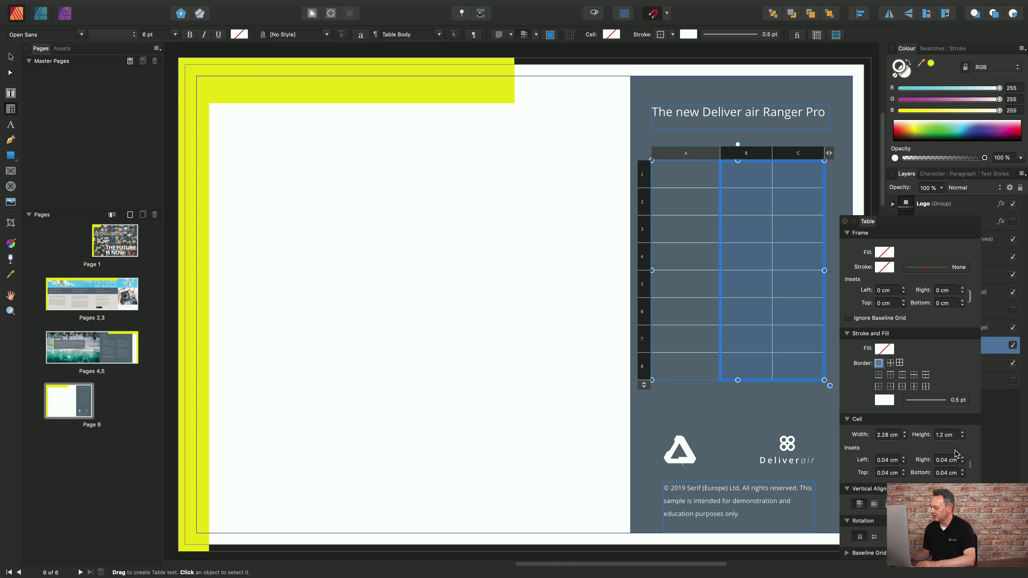
# Set the cell width of columns B and C to 1.6 cm.
pyautogui.click(886, 434)
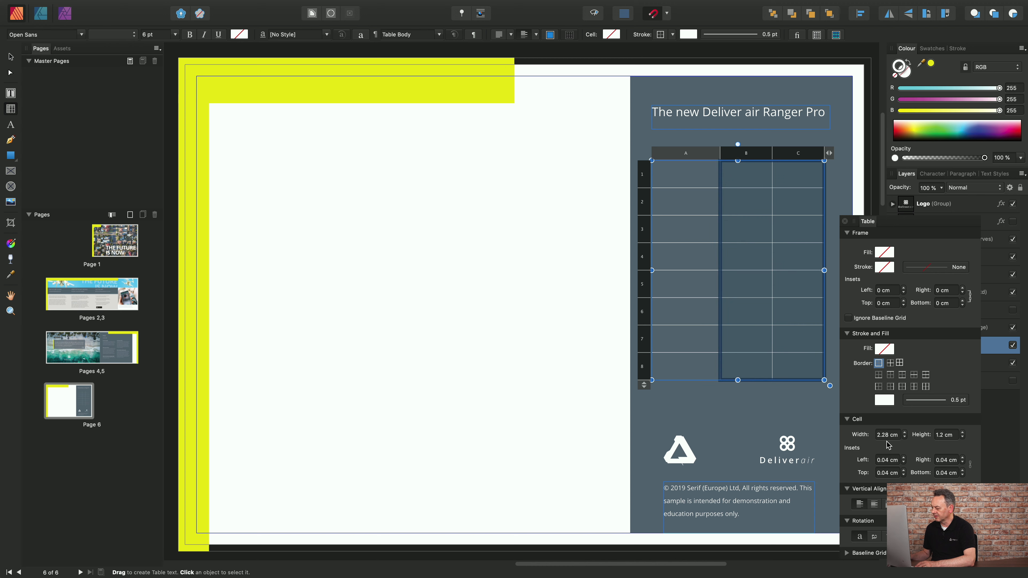
pyautogui.moveTo(889, 435); pyautogui.dragTo(878, 435)
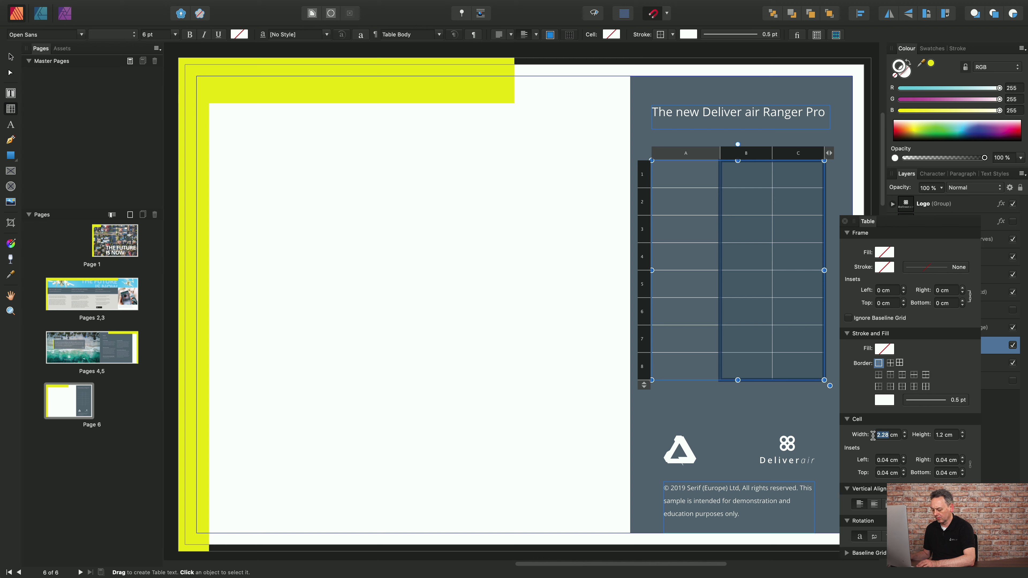
pyautogui.write('1.6')
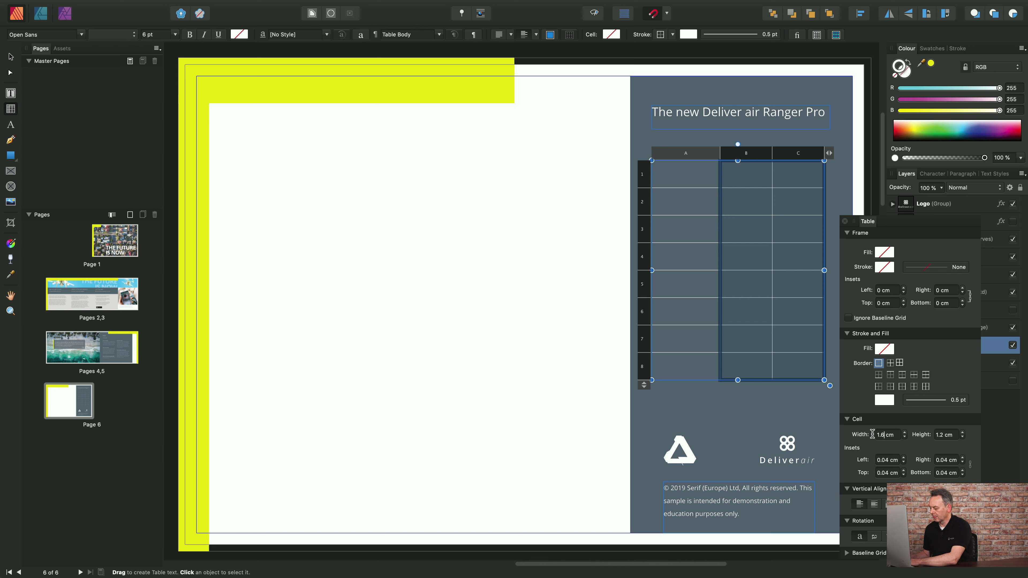
pyautogui.press('Return')
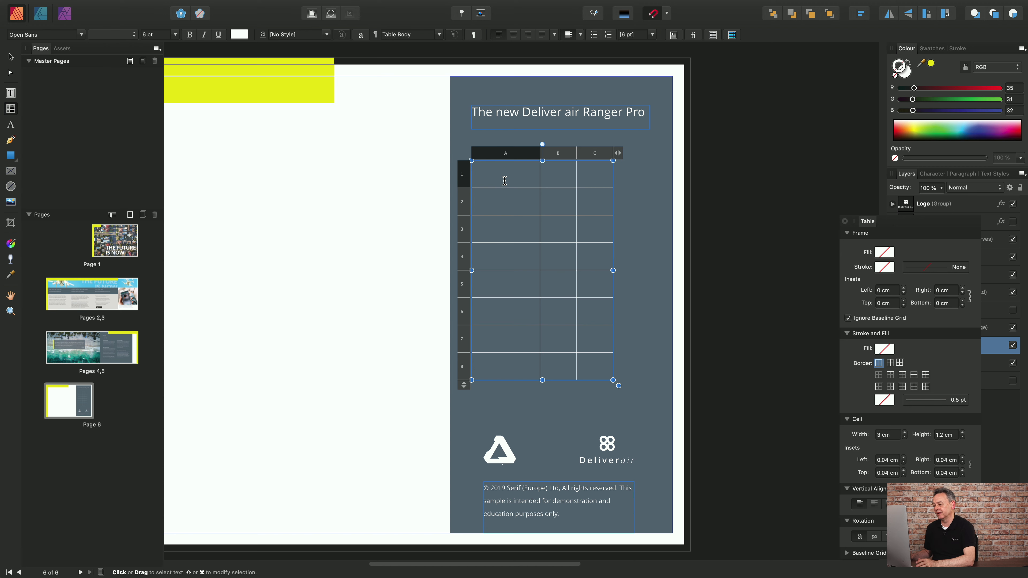
# Paste the copied drone comparison data without formatting into all cells of the table.
pyautogui.moveTo(501, 187)
pyautogui.mouseDown()
pyautogui.moveTo(578, 326)
pyautogui.moveTo(608, 349)
pyautogui.moveTo(604, 367)
pyautogui.mouseUp()
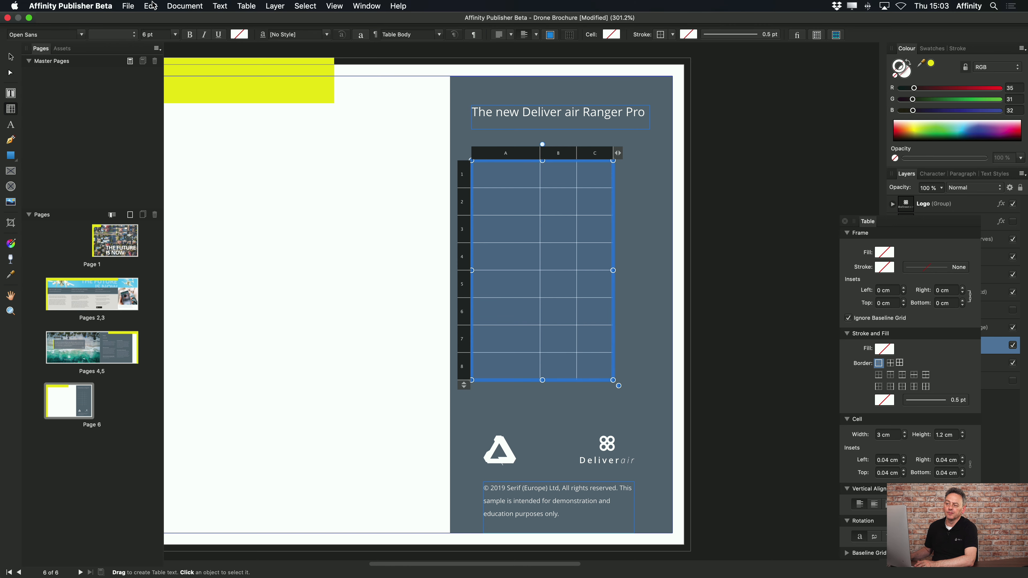
pyautogui.click(150, 6)
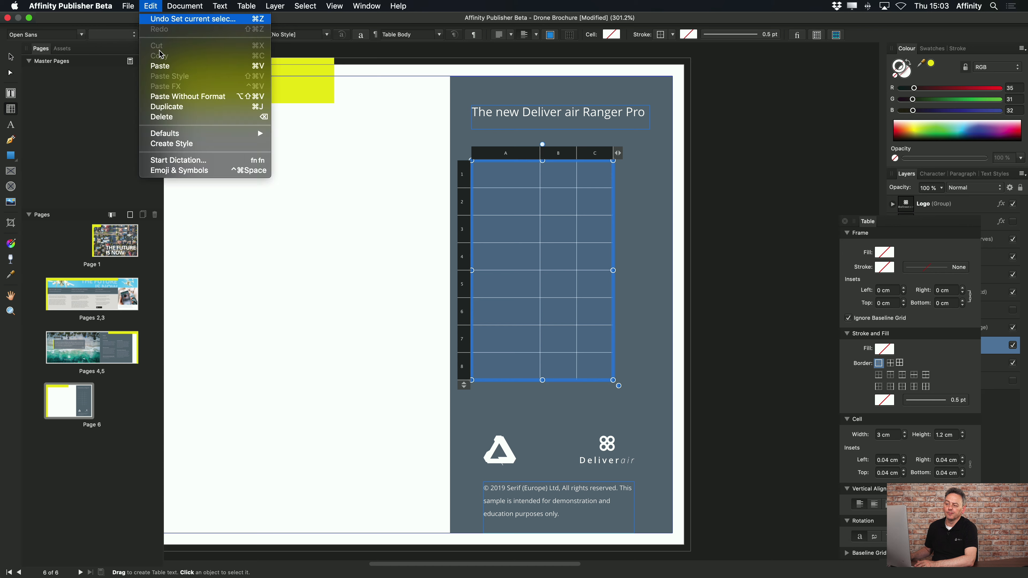
pyautogui.click(174, 97)
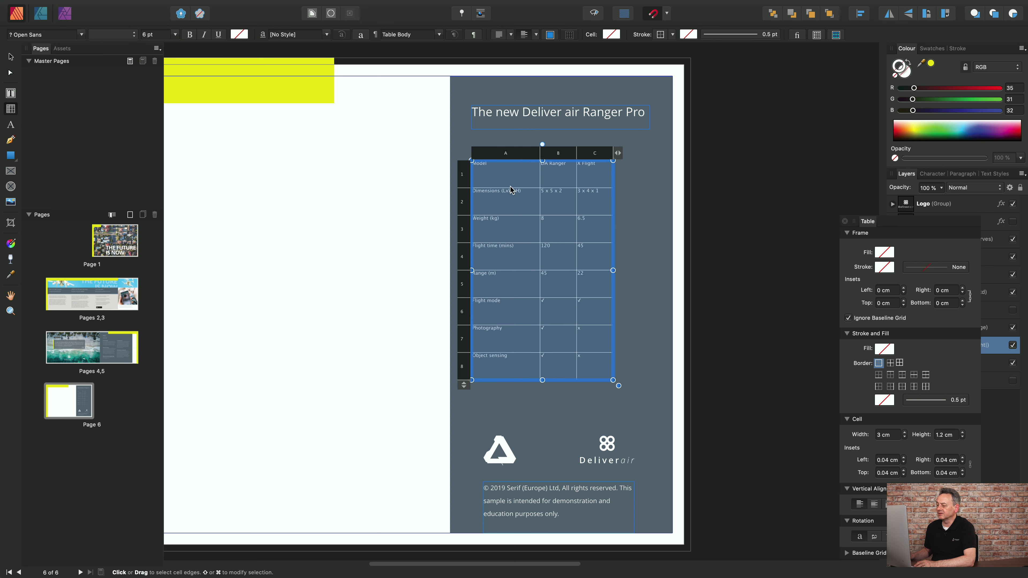
# Centre the text vertically in all the table's cells and set their left inset to 0.2 cm.
pyautogui.click(506, 173)
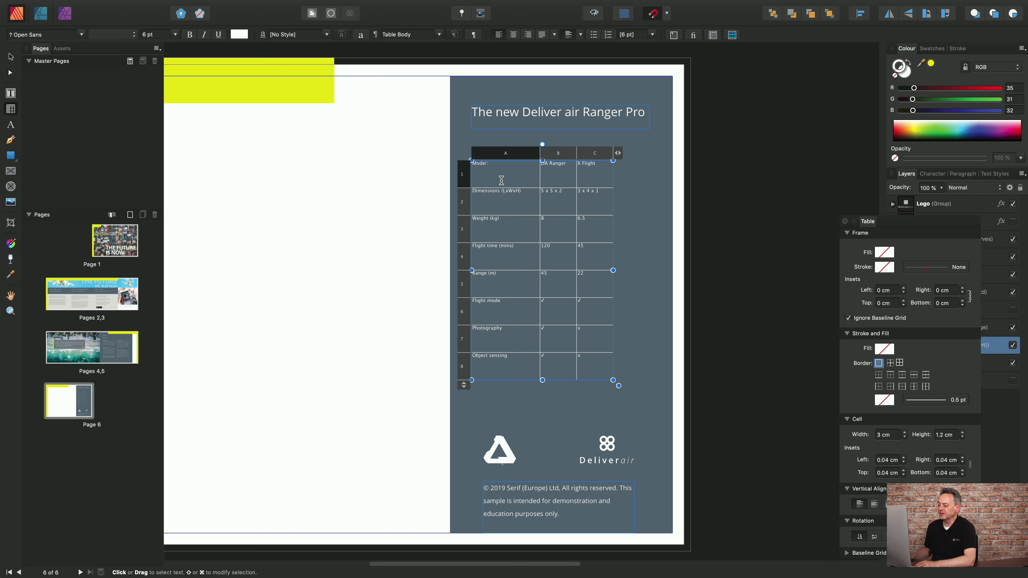
pyautogui.click(493, 174)
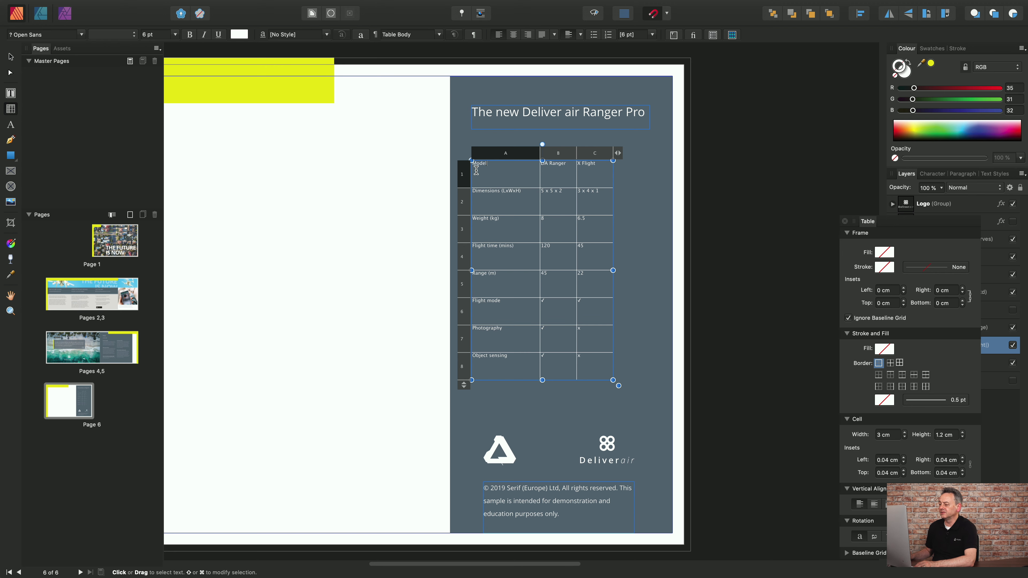
pyautogui.moveTo(489, 174); pyautogui.dragTo(612, 374)
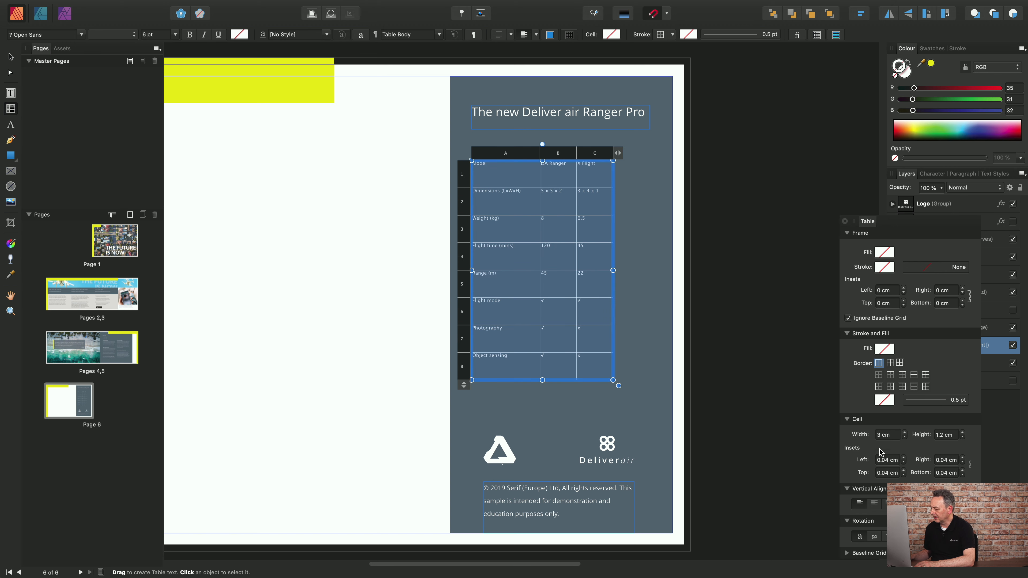
pyautogui.click(872, 504)
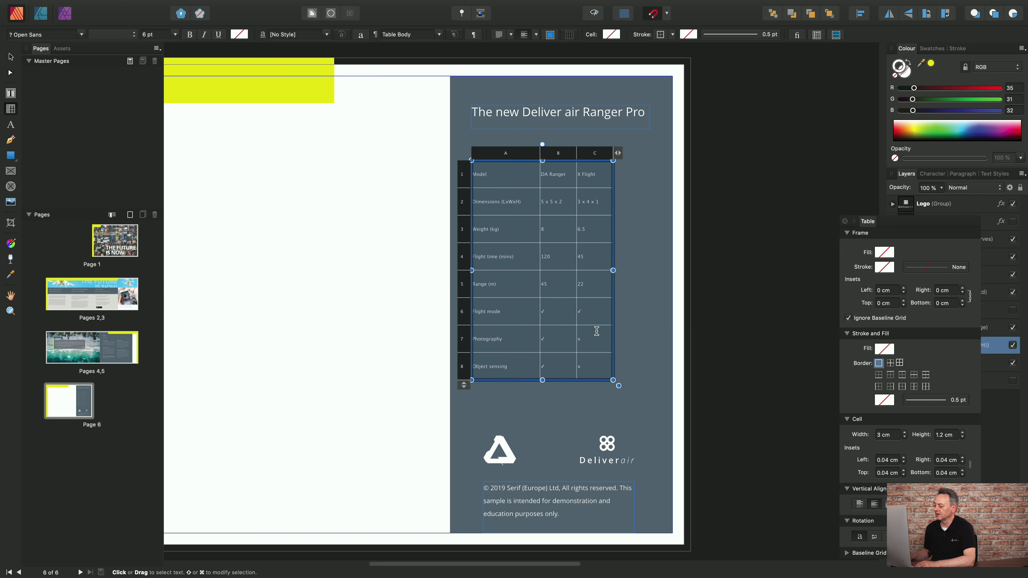
pyautogui.click(904, 458)
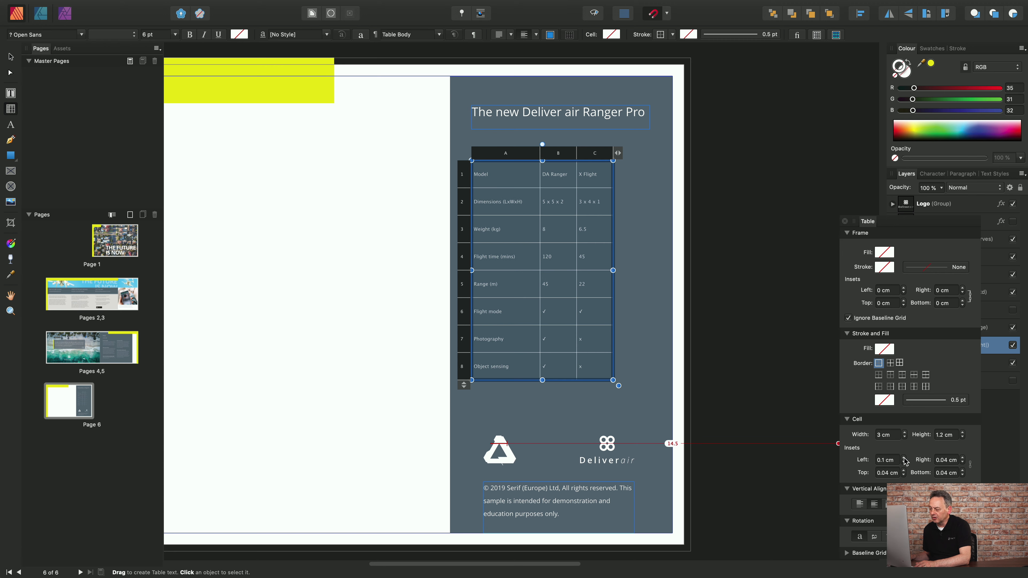
pyautogui.click(904, 458)
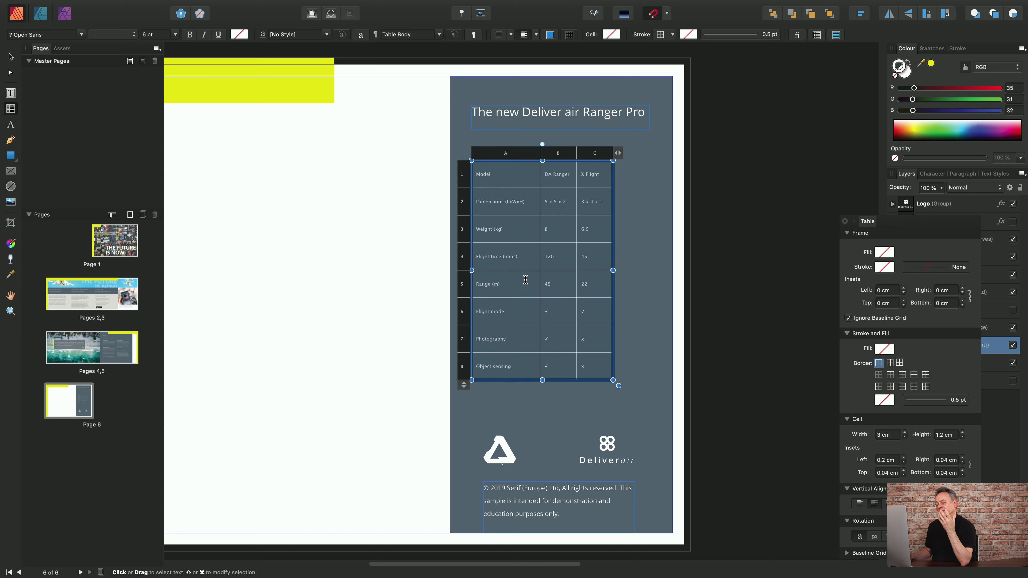
# Make the text in the table's first row bold, and deselect the table.
pyautogui.click(602, 175)
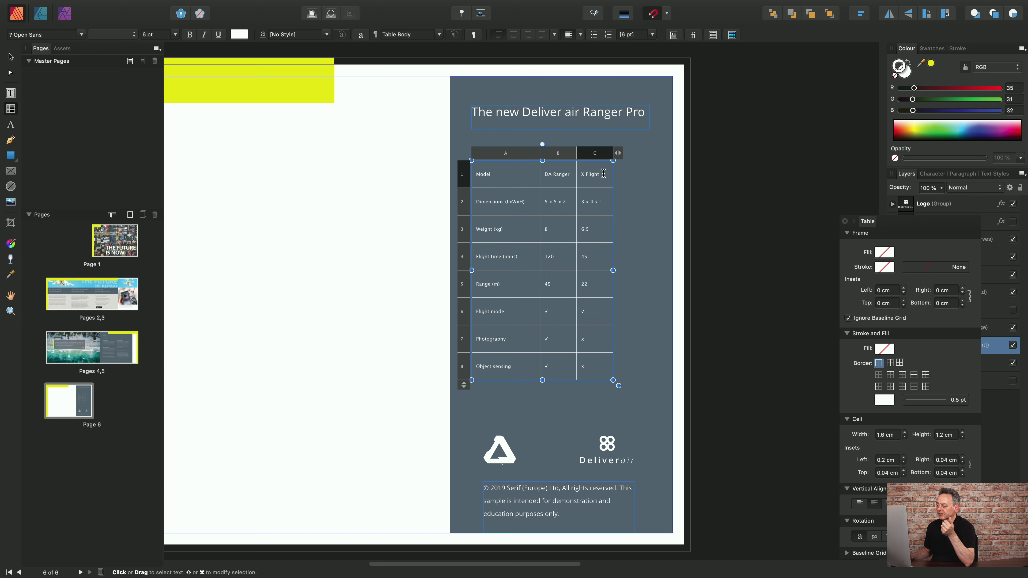
pyautogui.moveTo(603, 173); pyautogui.dragTo(503, 177)
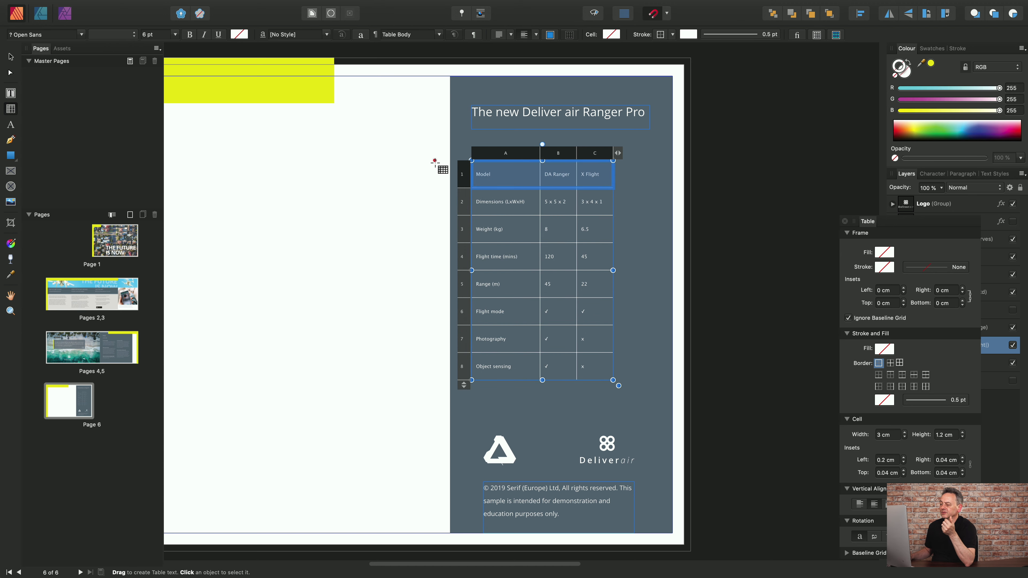
pyautogui.click(189, 36)
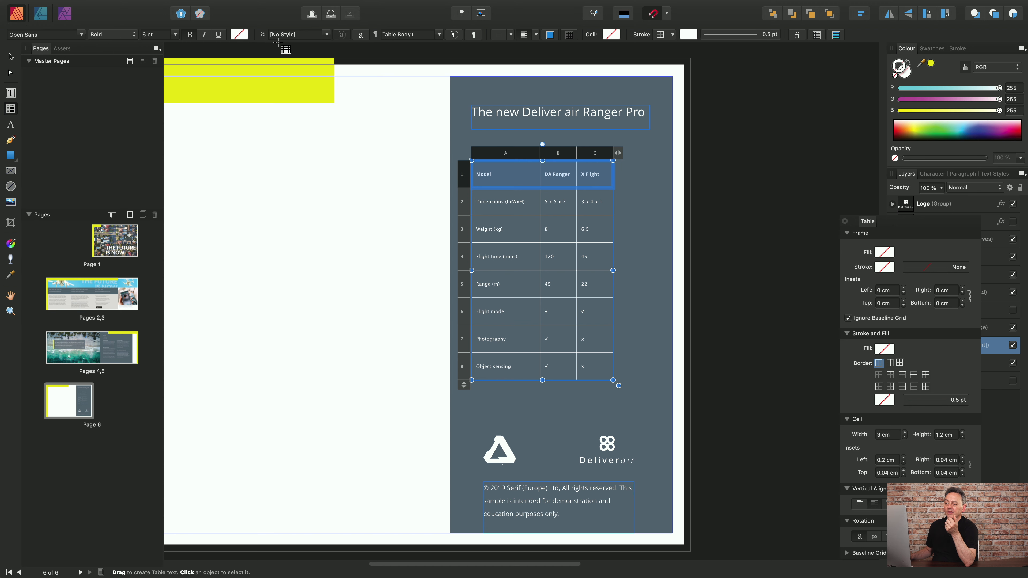
pyautogui.click(11, 109)
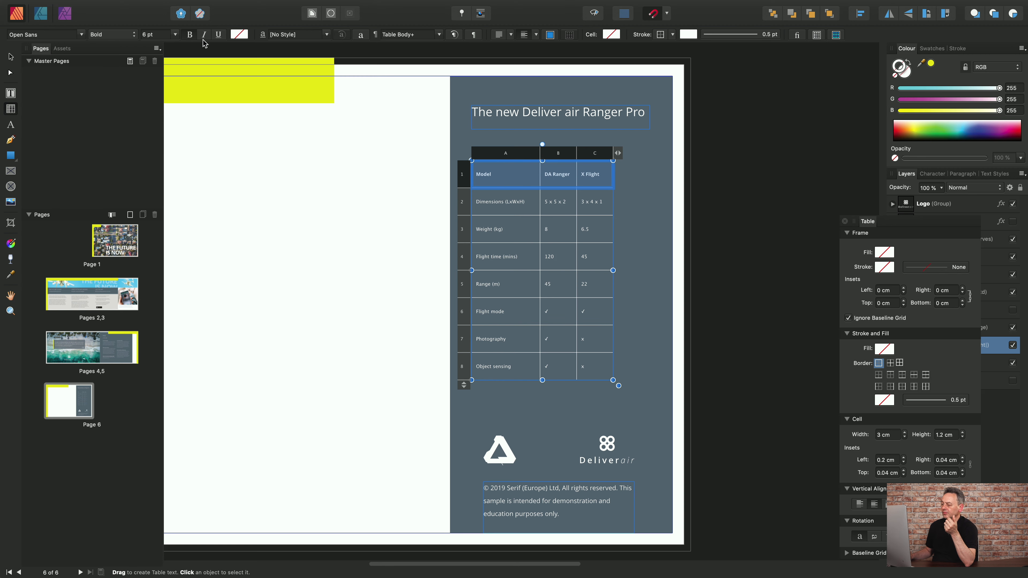
pyautogui.click(633, 226)
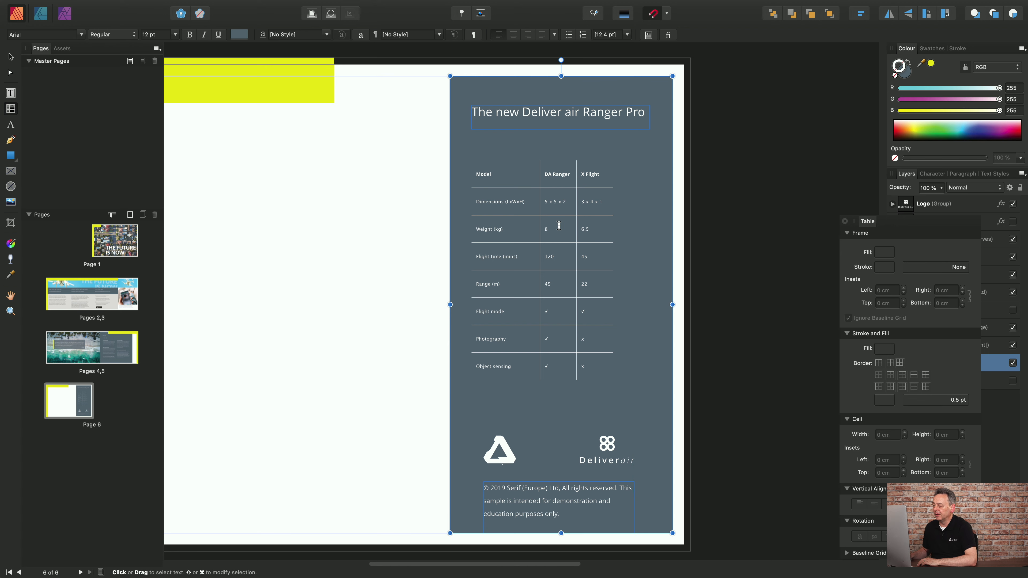
# Select column C of the table and look through its available column commands.
pyautogui.click(565, 208)
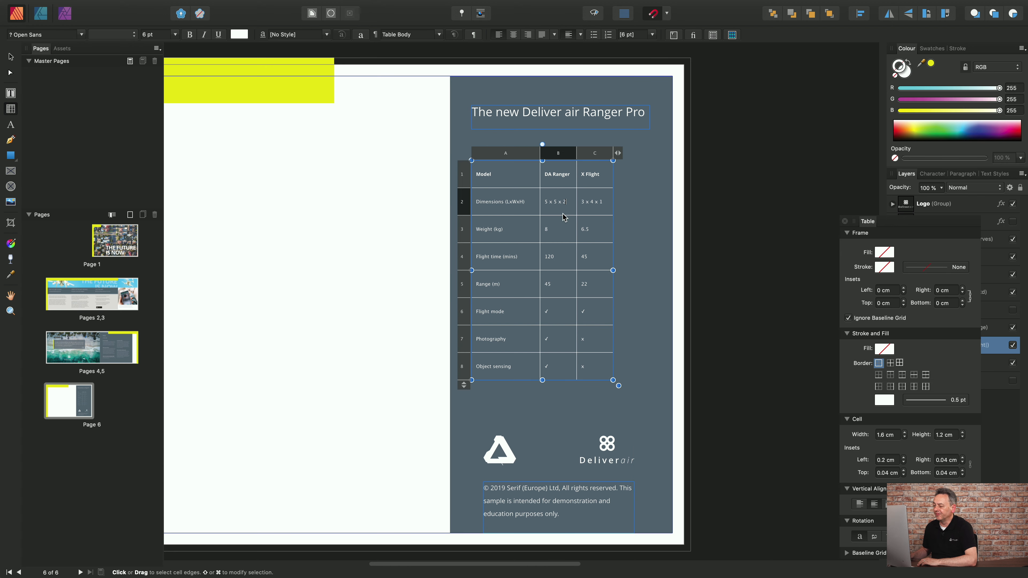
pyautogui.click(597, 154)
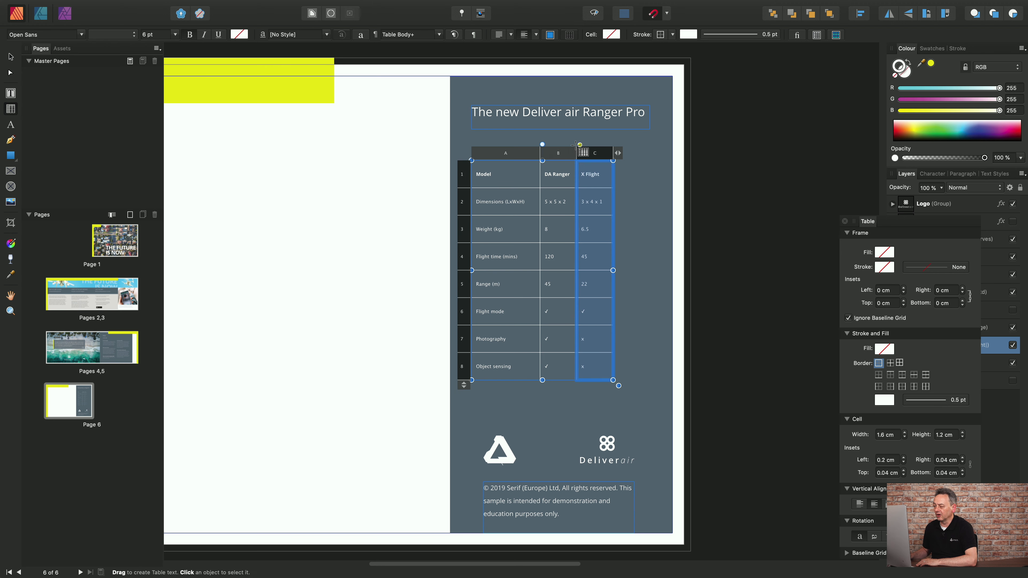
pyautogui.click(610, 155)
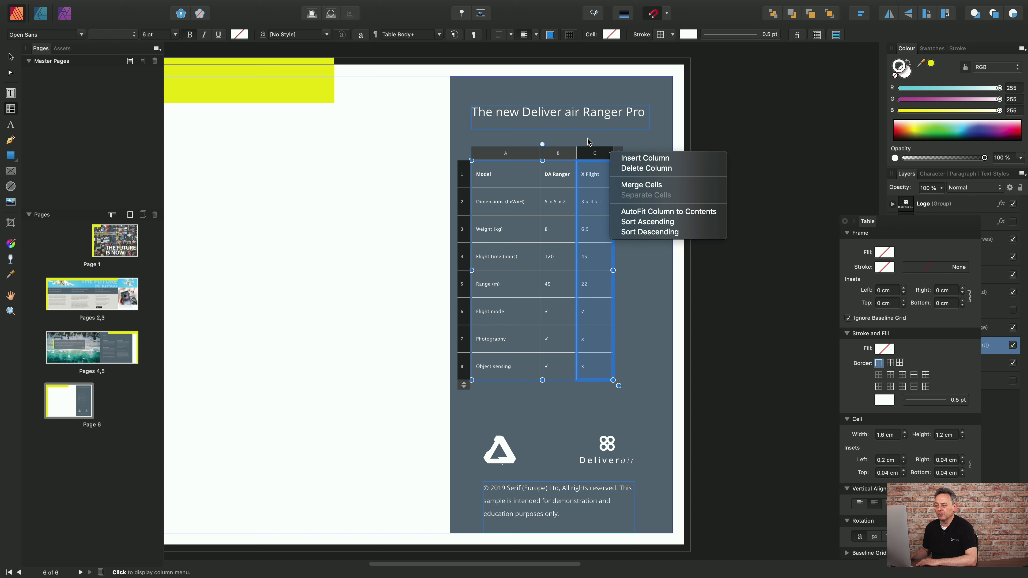
pyautogui.click(594, 153)
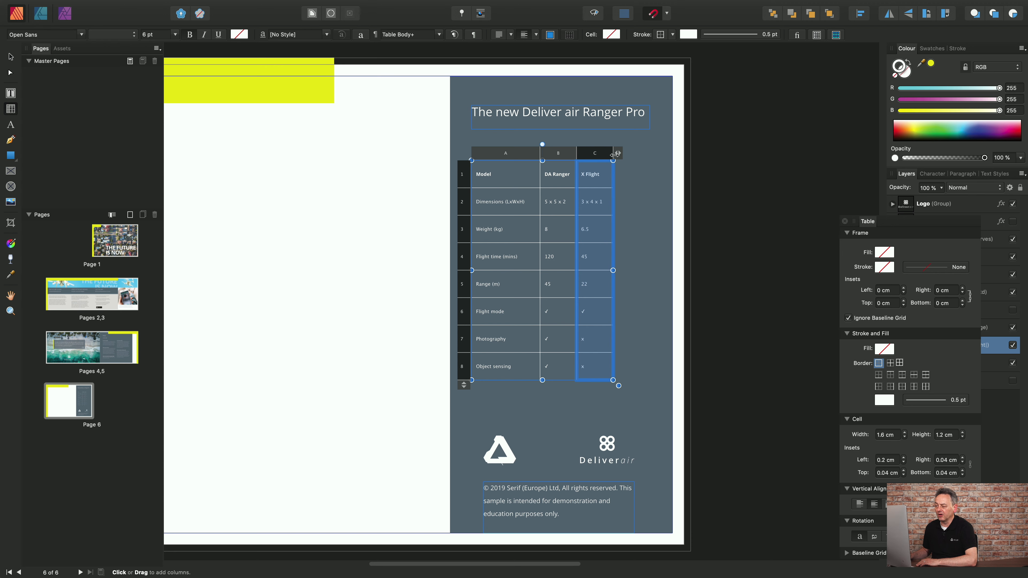